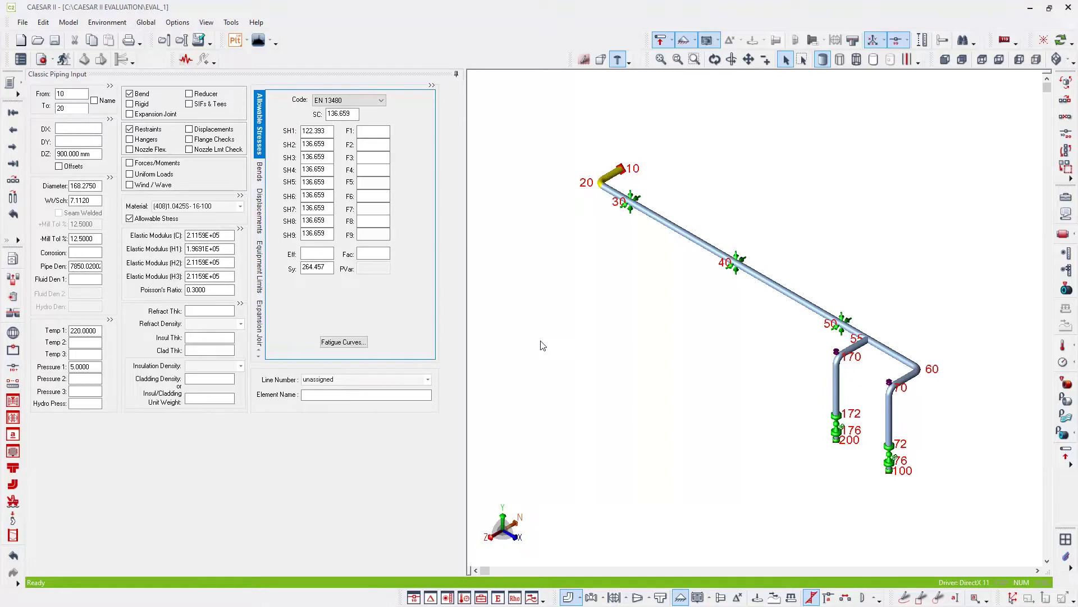
- Run the error checker on the EVAL_1 piping model: 0 errors, 2 warnings, 3 notes
click(41, 61)
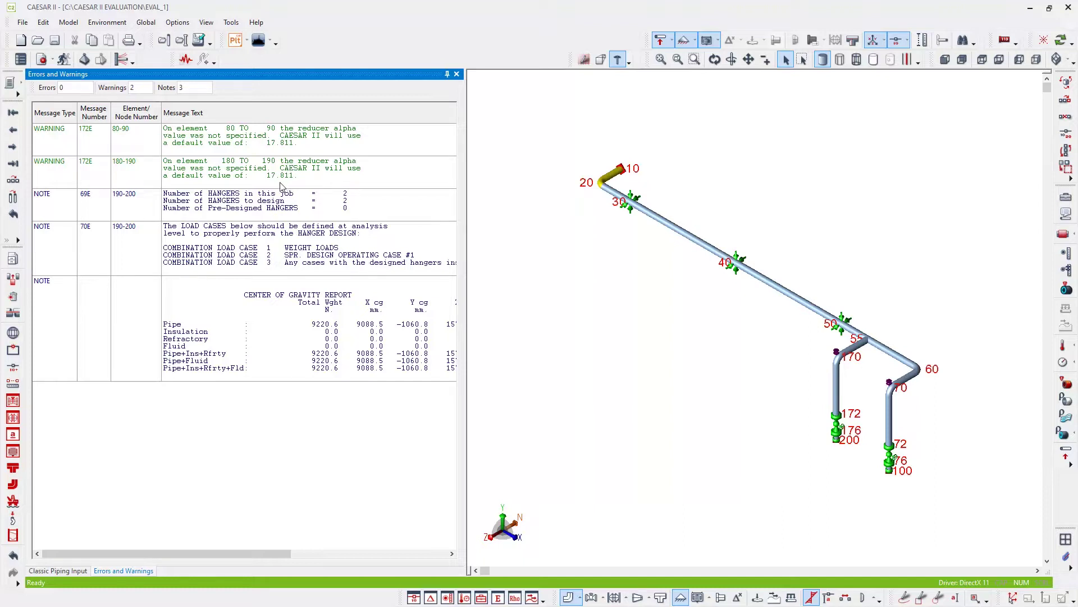
click(67, 86)
mouse_move(201, 551)
mouse_down()
mouse_move(253, 558)
mouse_move(201, 557)
mouse_up()
click(63, 145)
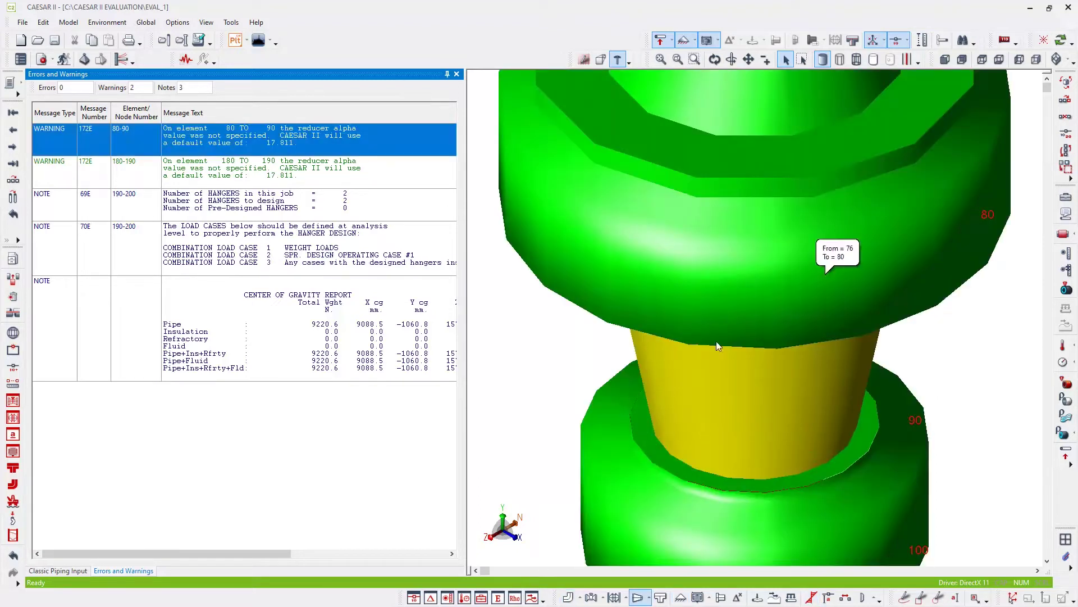
middle_drag(983, 411, 965, 347)
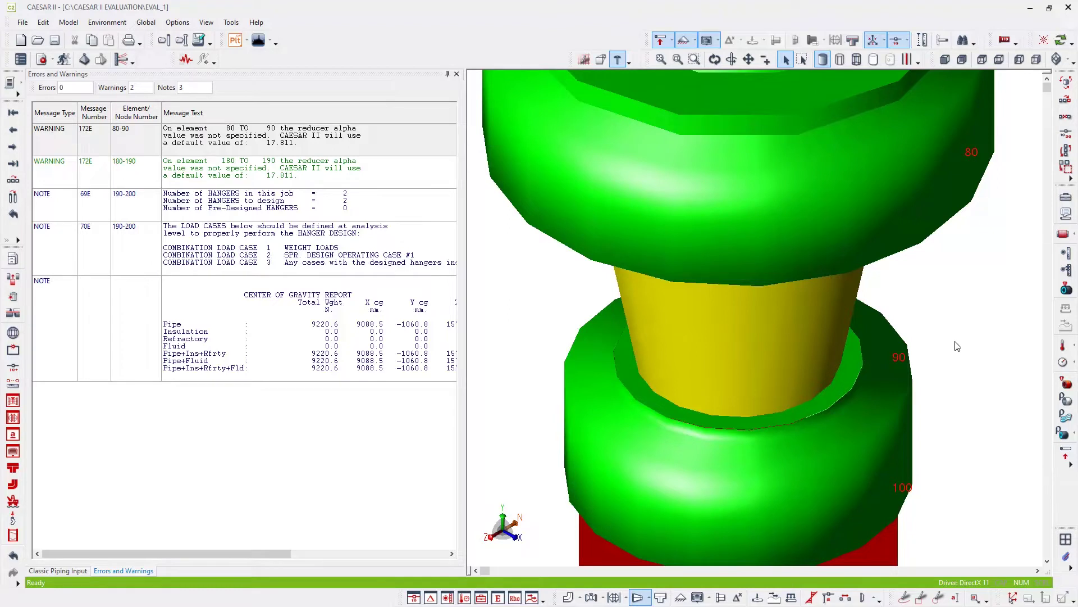
key(Home)
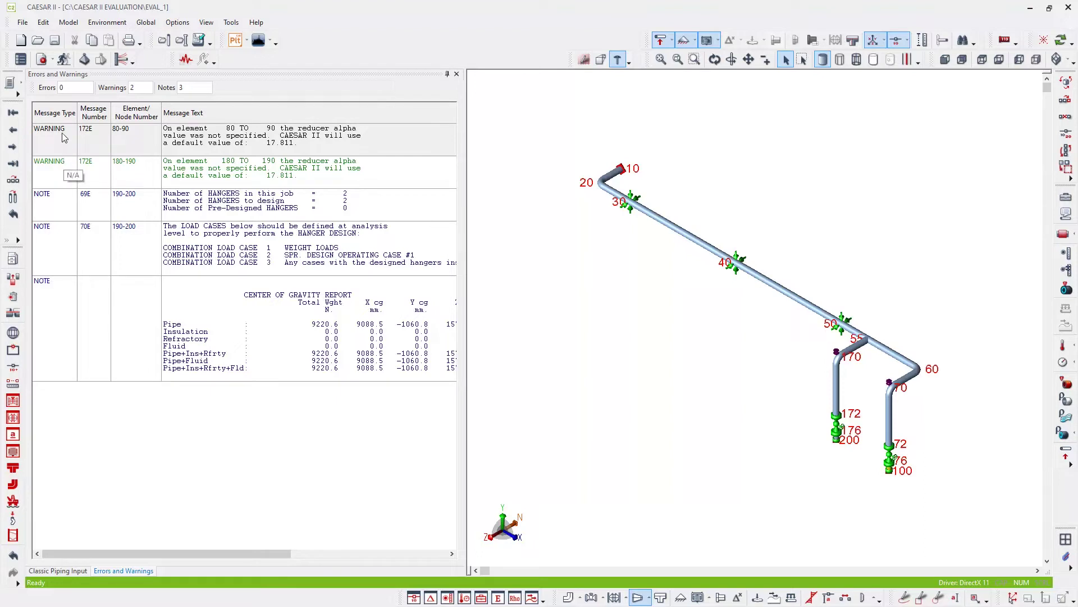
- Open the static Load Case Editor listing L1–L5 and select sustained case L4
click(69, 88)
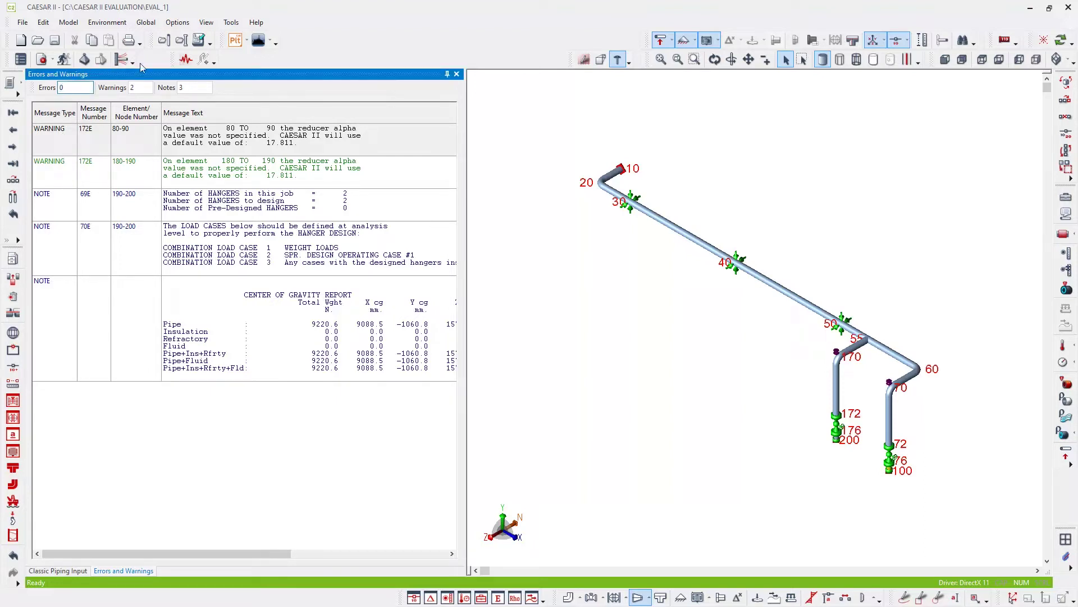
key(Tab)
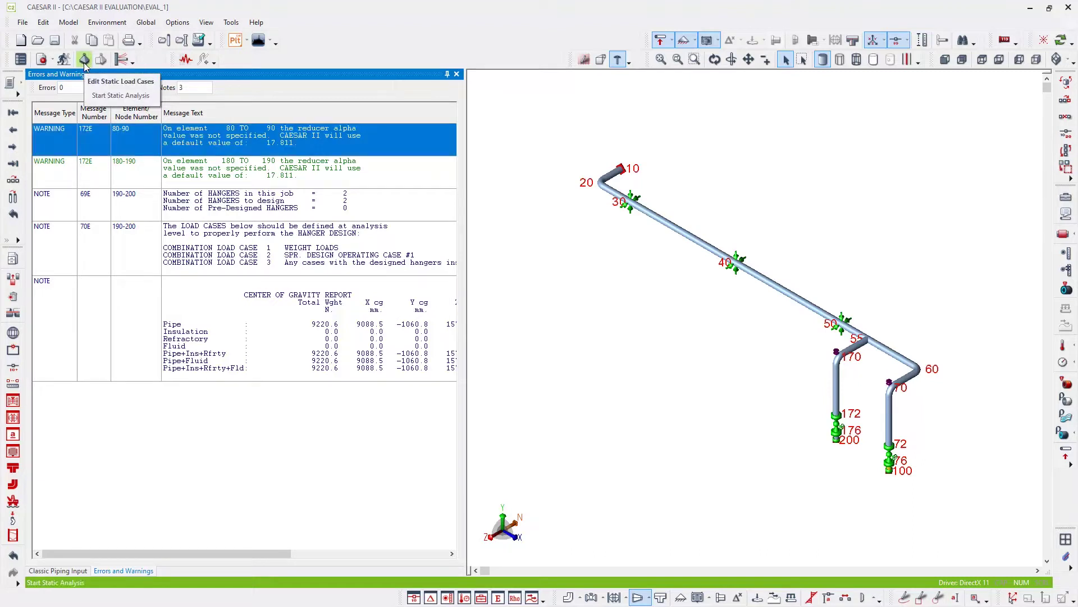
click(84, 60)
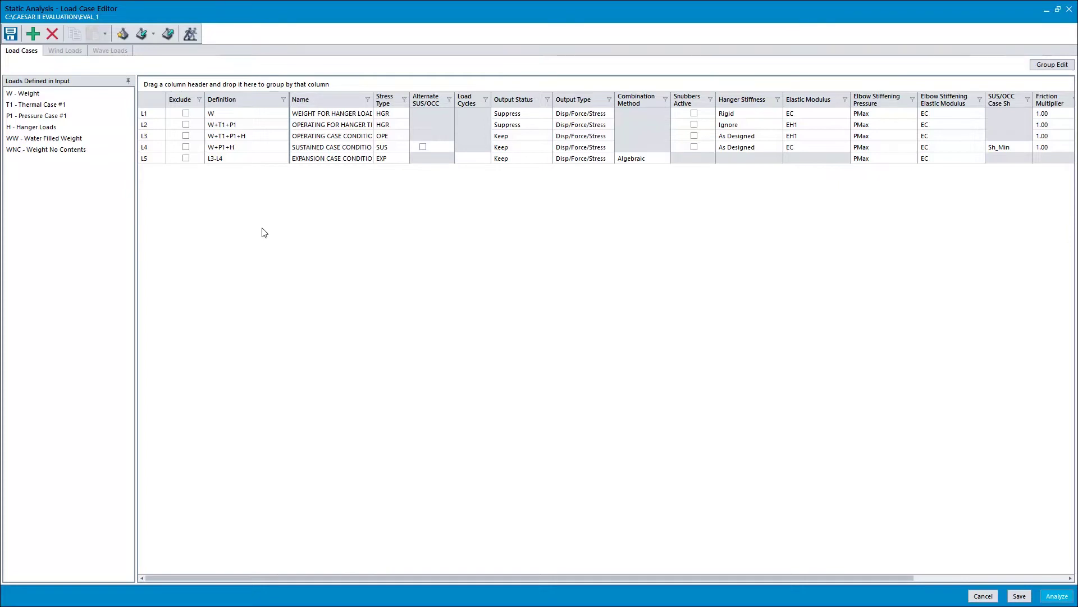
click(168, 147)
click(163, 114)
click(177, 124)
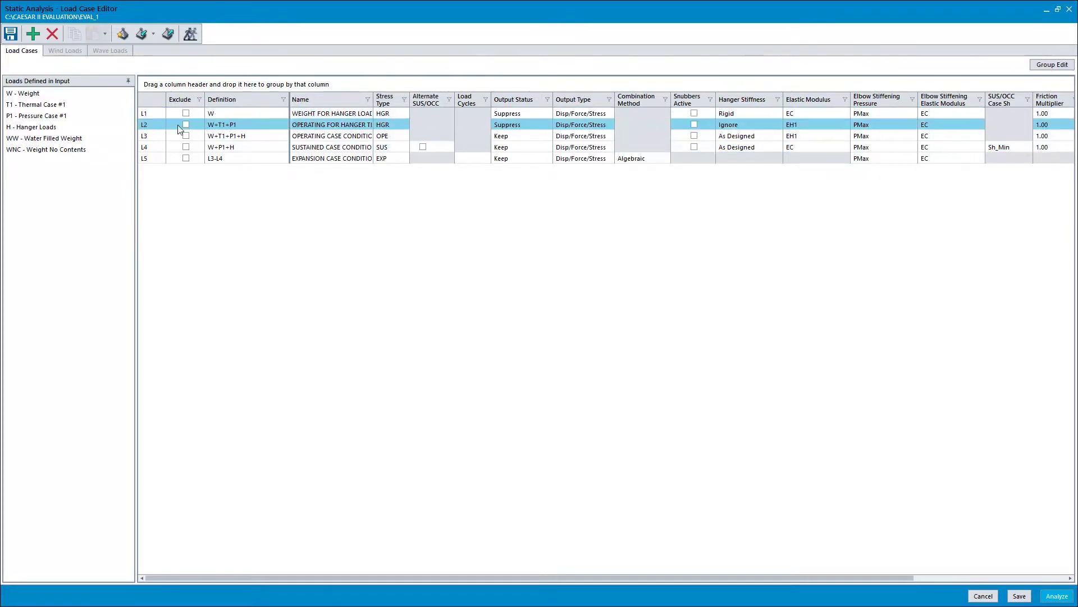
click(299, 114)
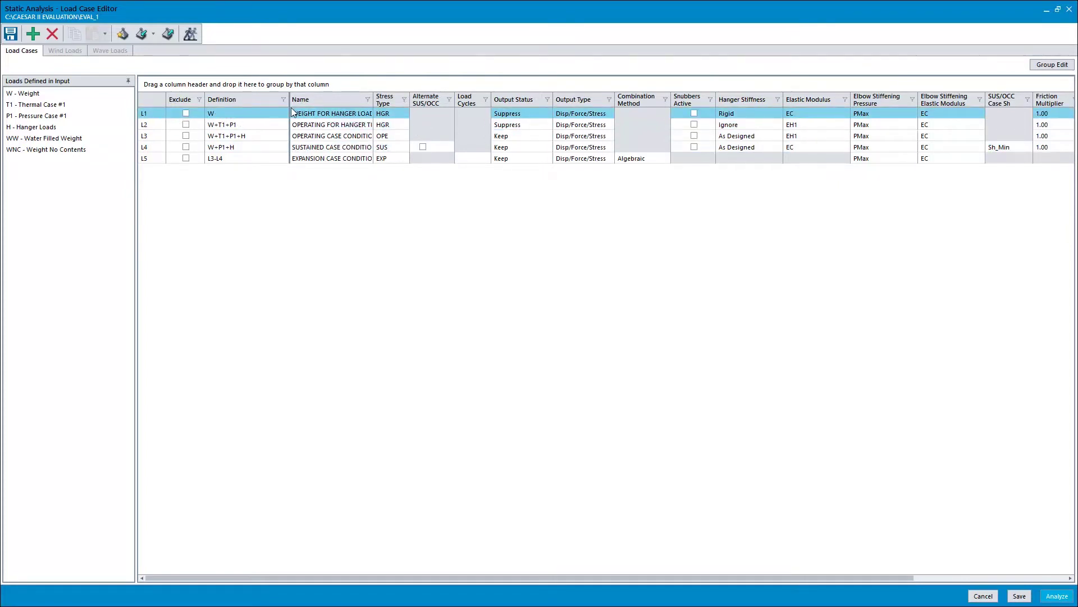
click(332, 125)
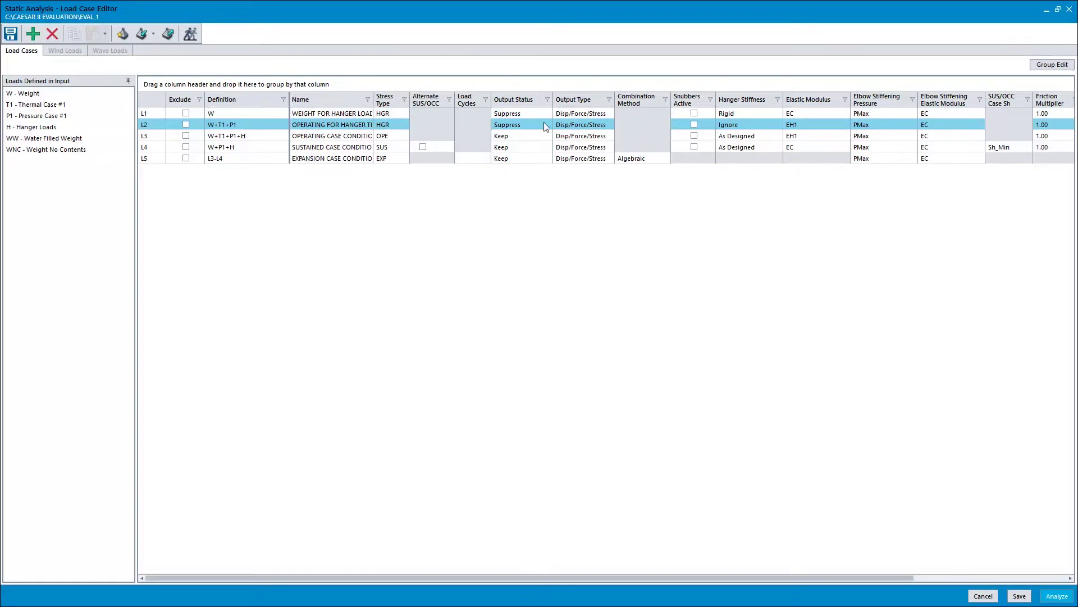
click(500, 114)
click(508, 126)
click(502, 115)
click(505, 124)
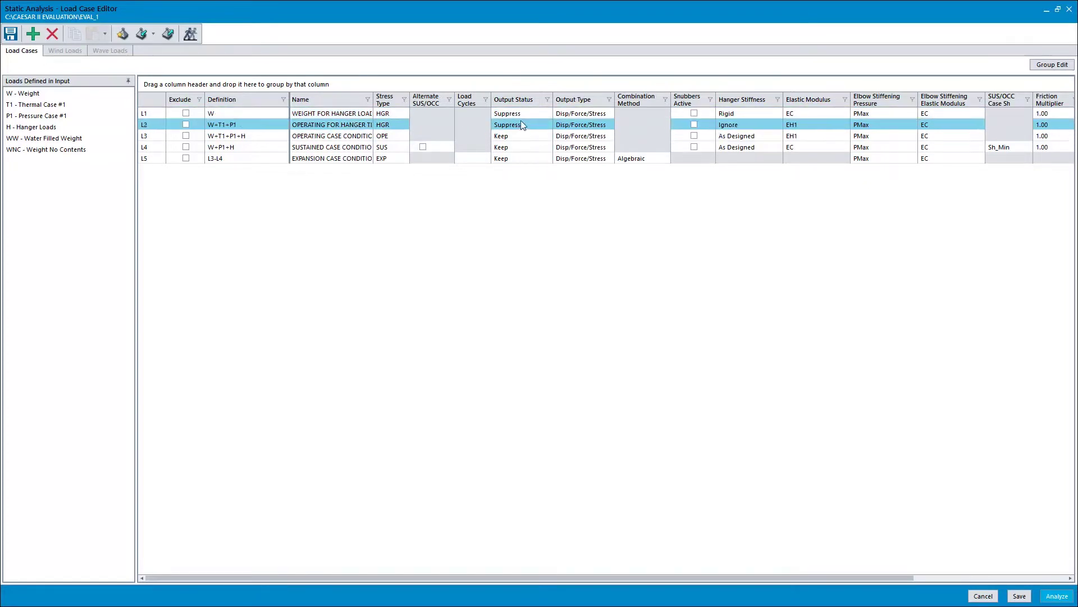
click(511, 113)
click(499, 125)
click(517, 113)
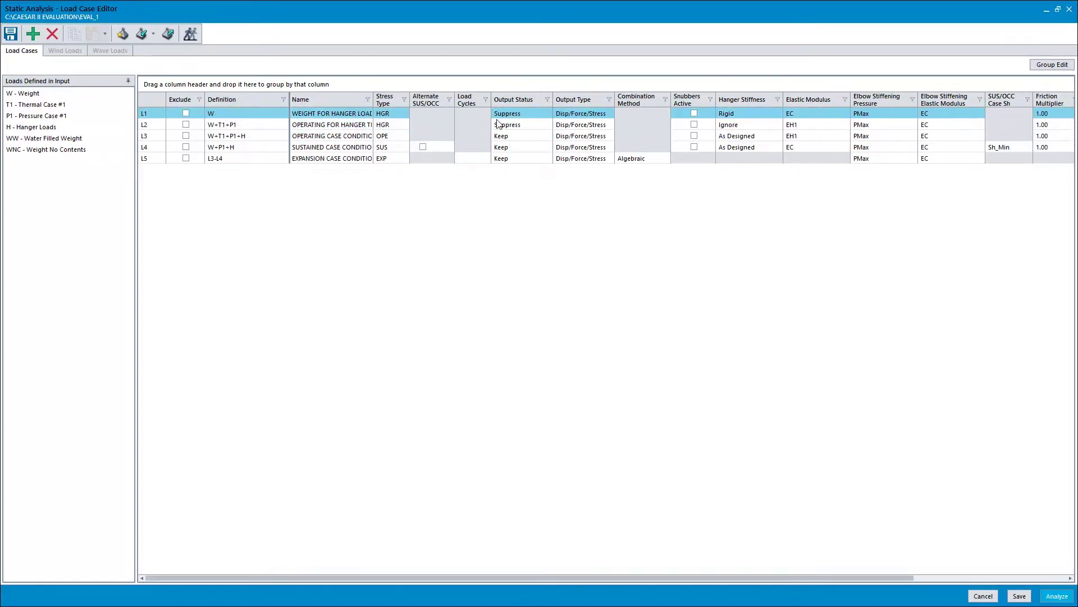
click(504, 125)
click(501, 115)
click(153, 122)
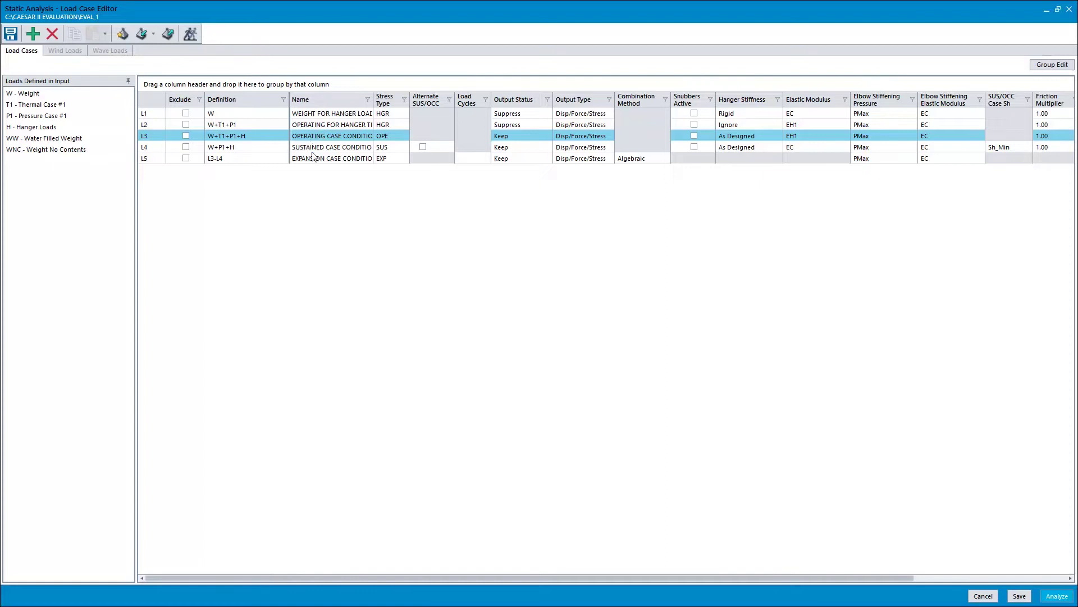
click(313, 156)
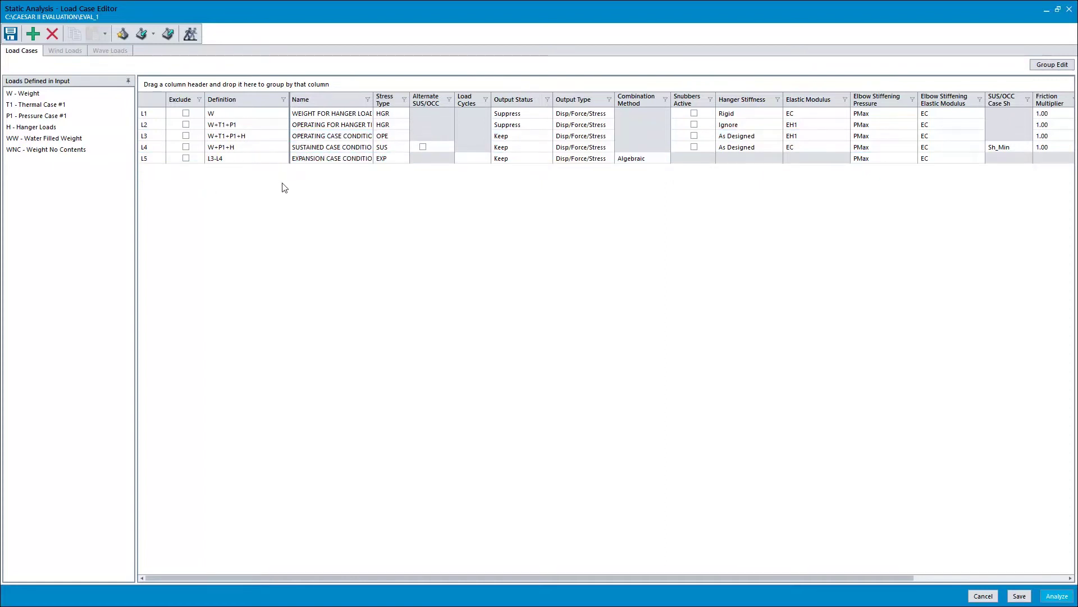
click(153, 146)
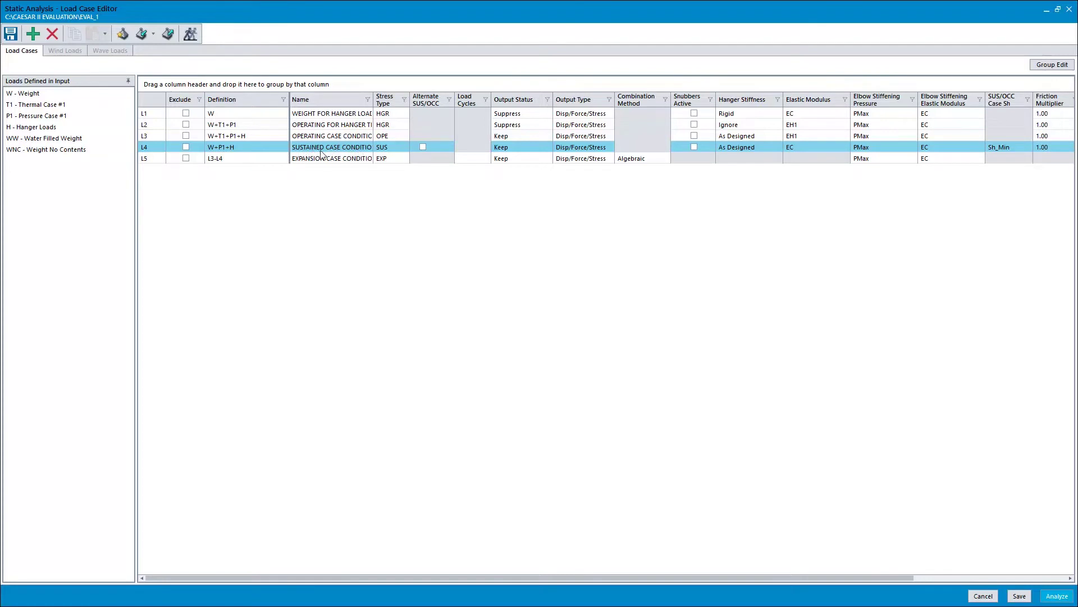
click(295, 160)
click(230, 181)
click(152, 163)
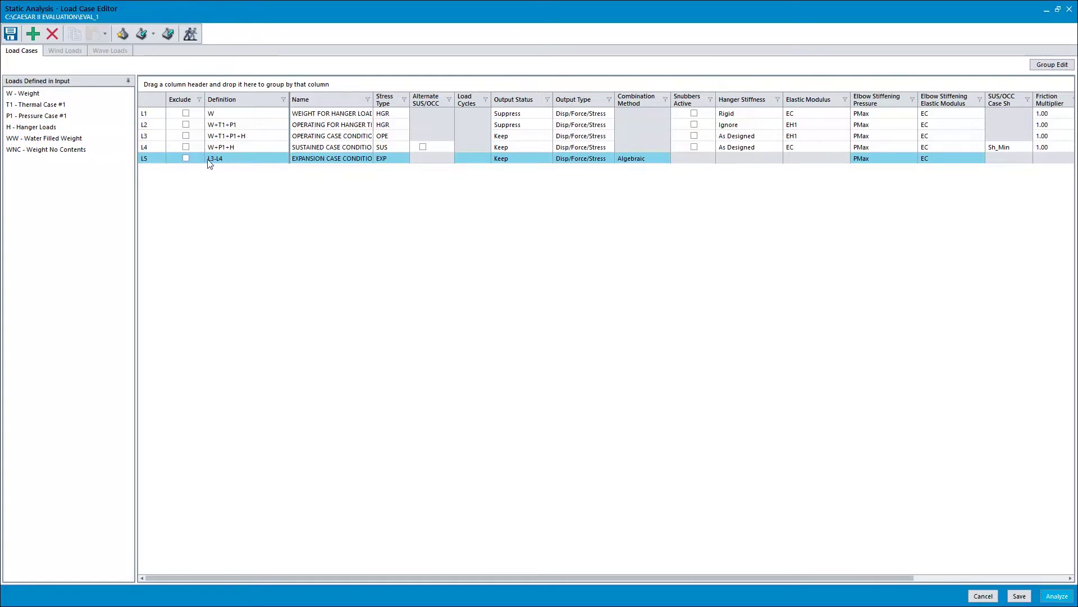
click(208, 137)
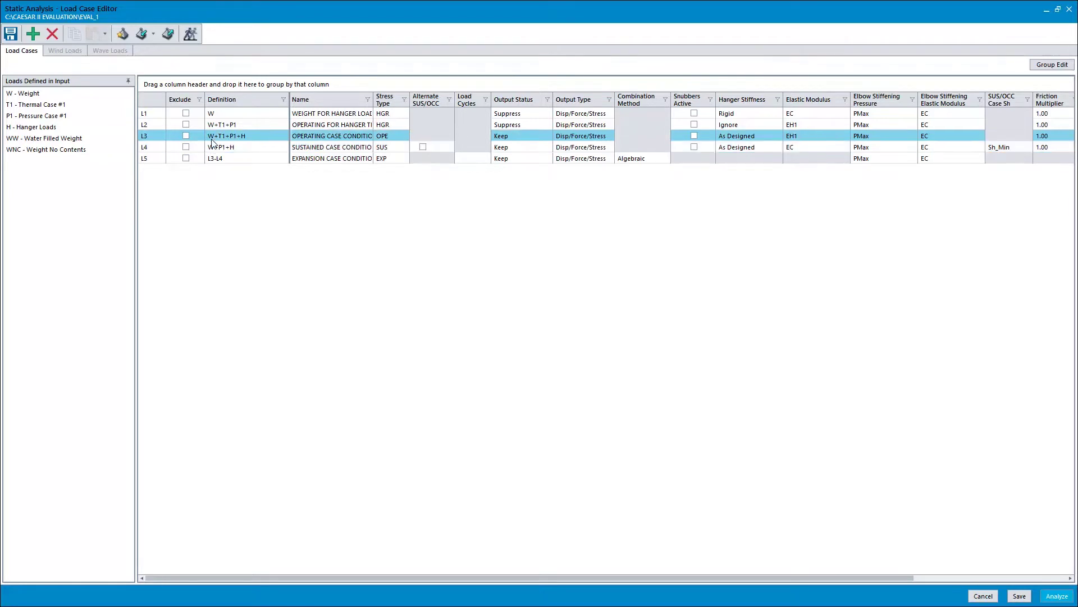
click(213, 148)
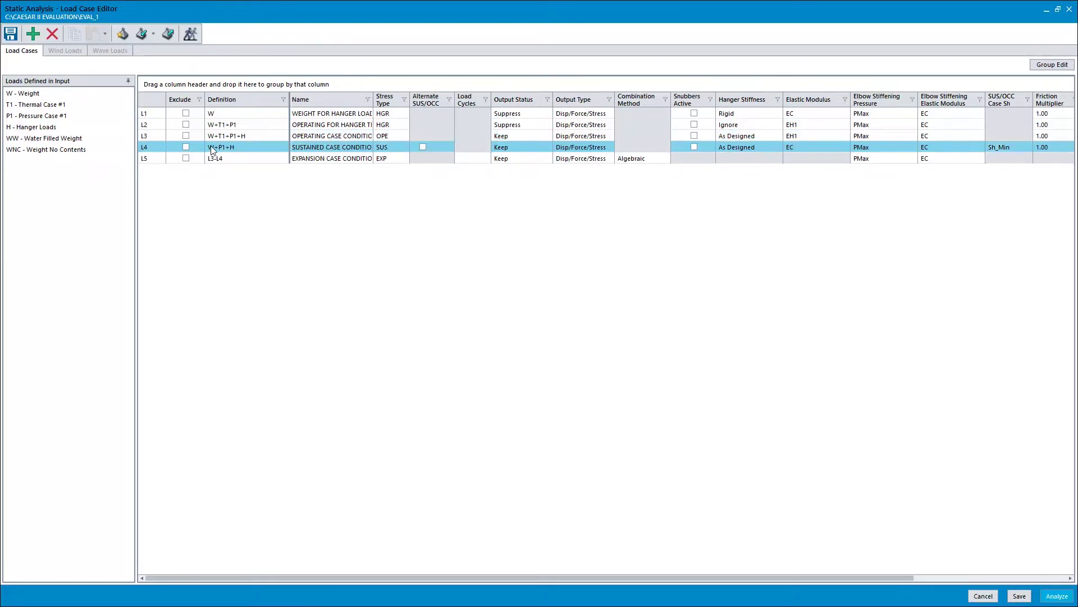
click(230, 157)
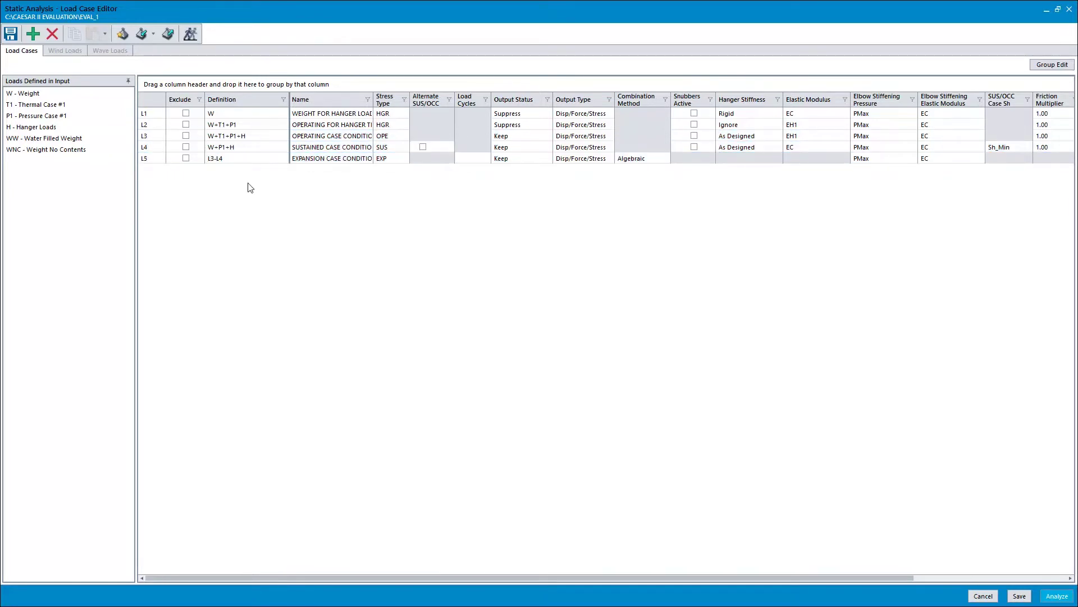
click(240, 147)
click(228, 137)
click(238, 148)
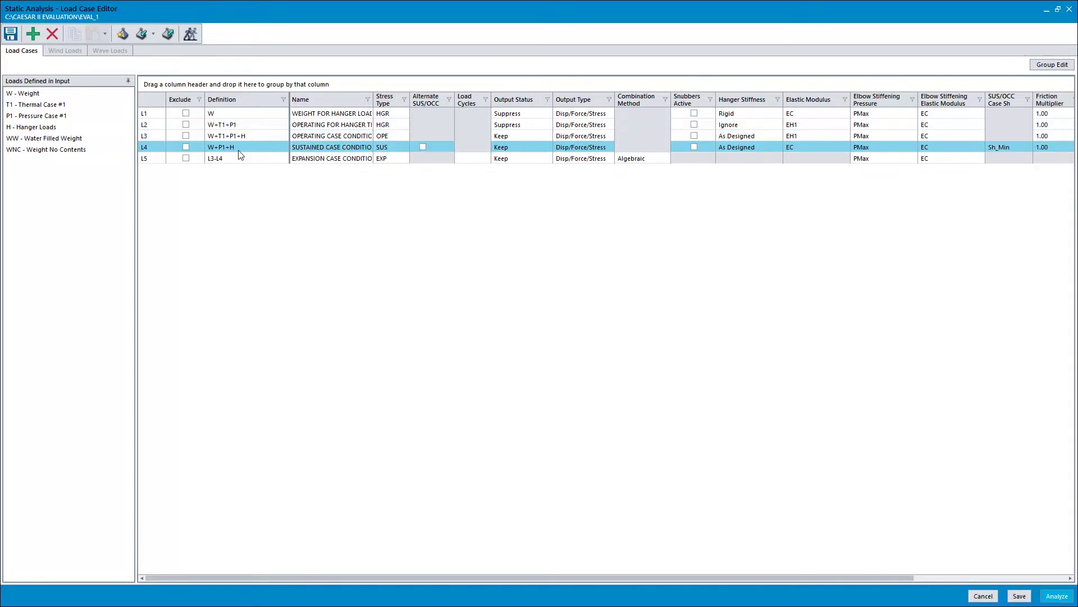
ctrl+click(239, 149)
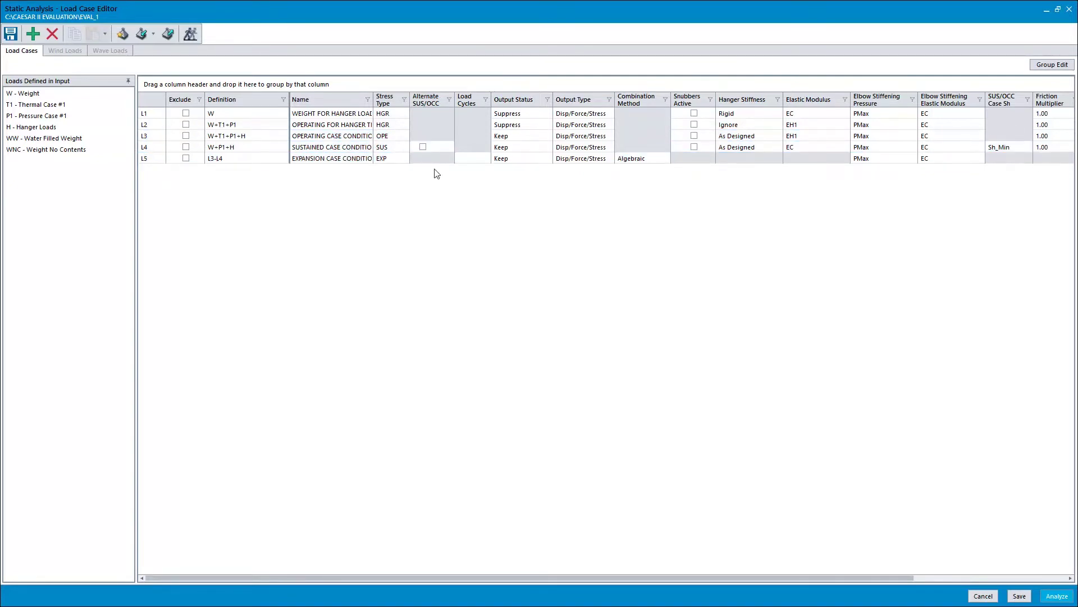
click(744, 159)
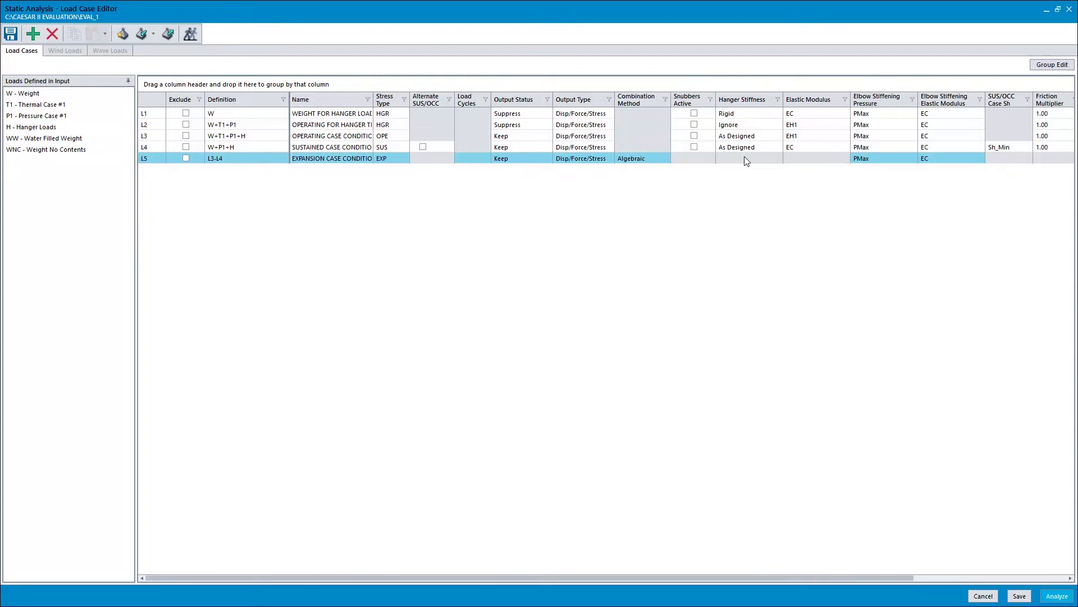
click(656, 161)
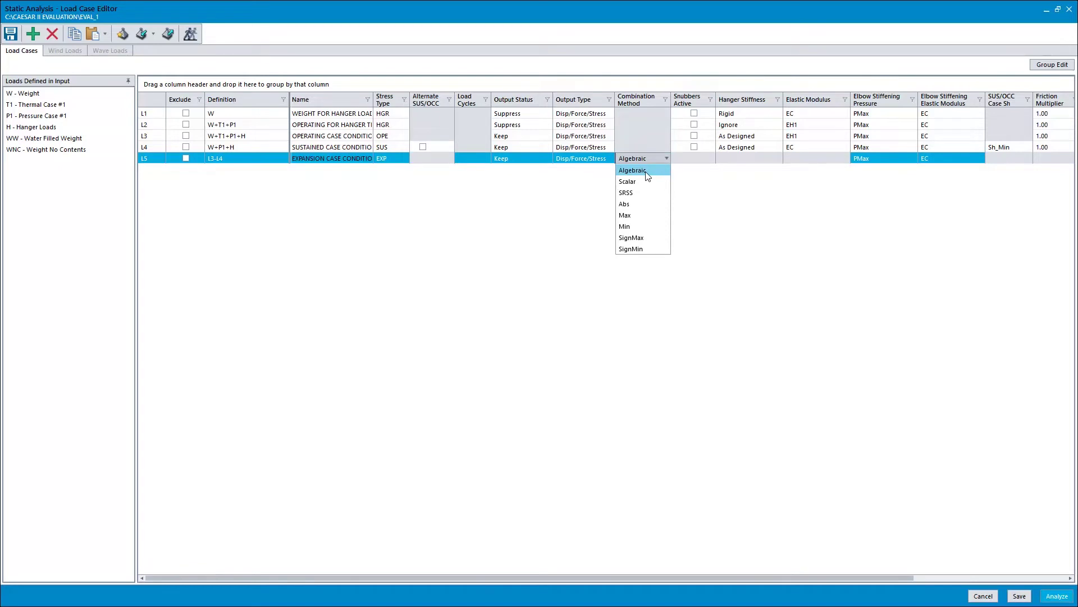
click(710, 178)
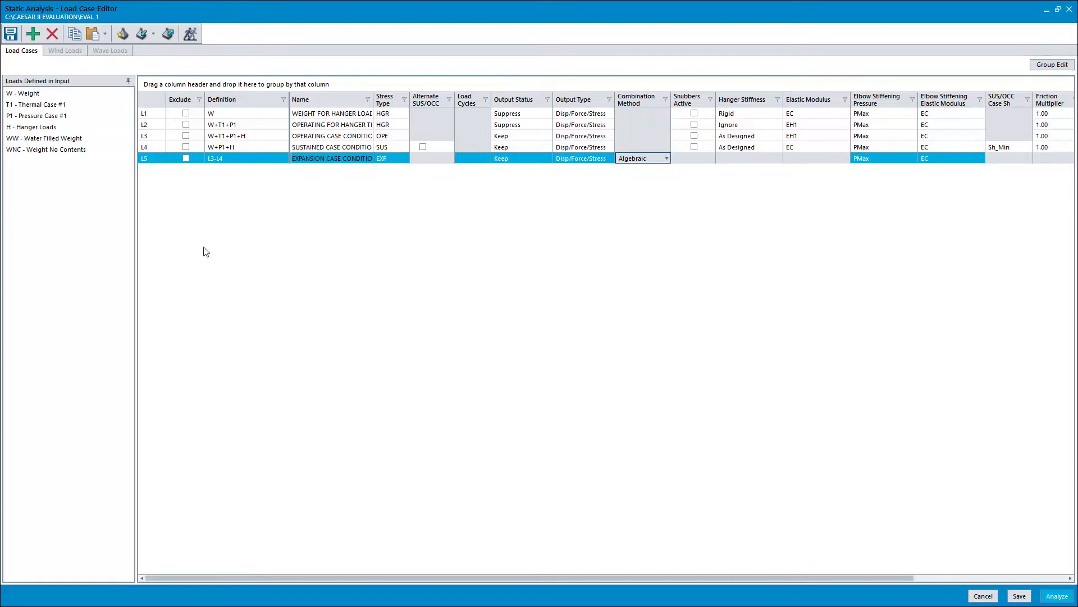
click(154, 147)
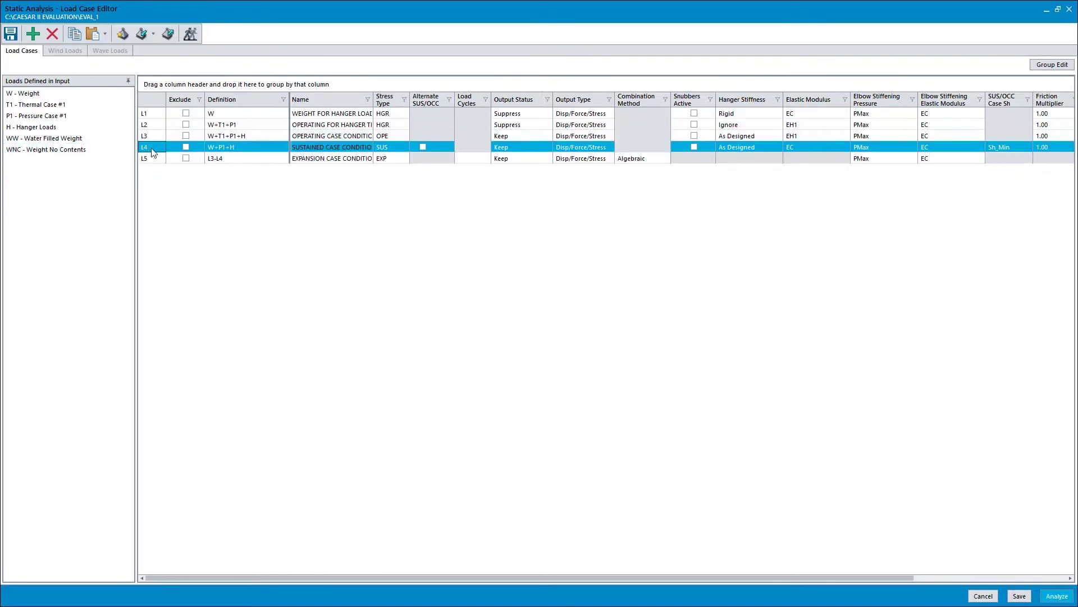
- Insert new load case L5, renumbering the expansion case to L6, and put W in its definition
click(33, 34)
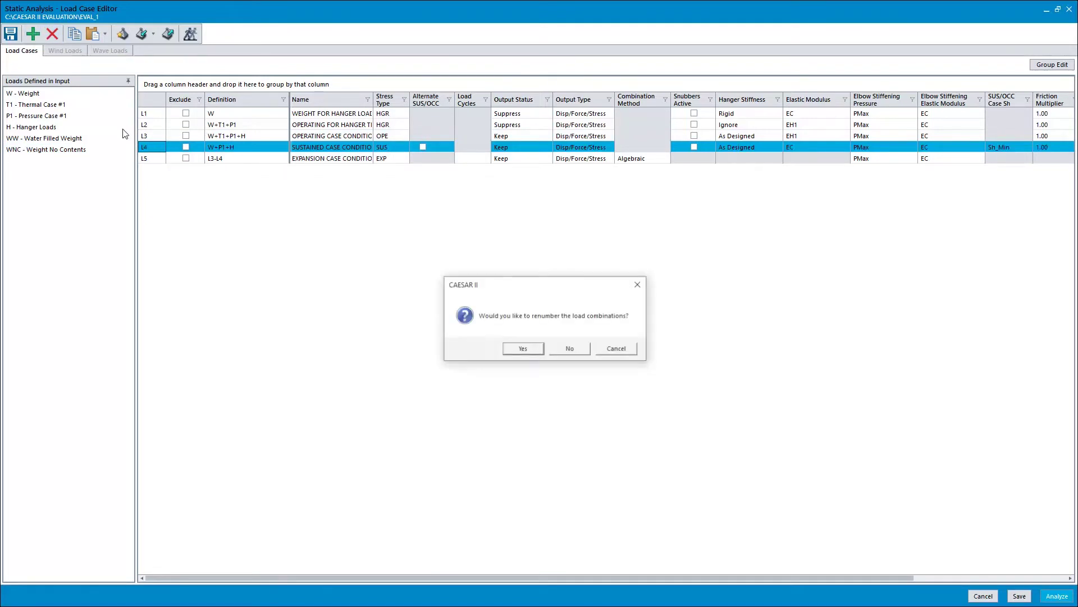
click(521, 349)
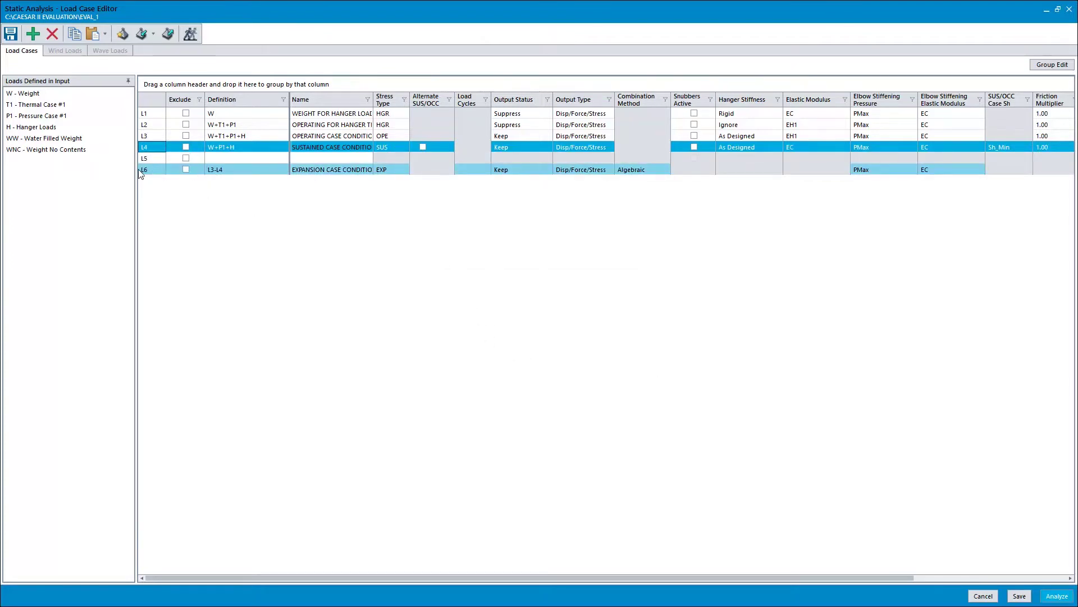
click(260, 160)
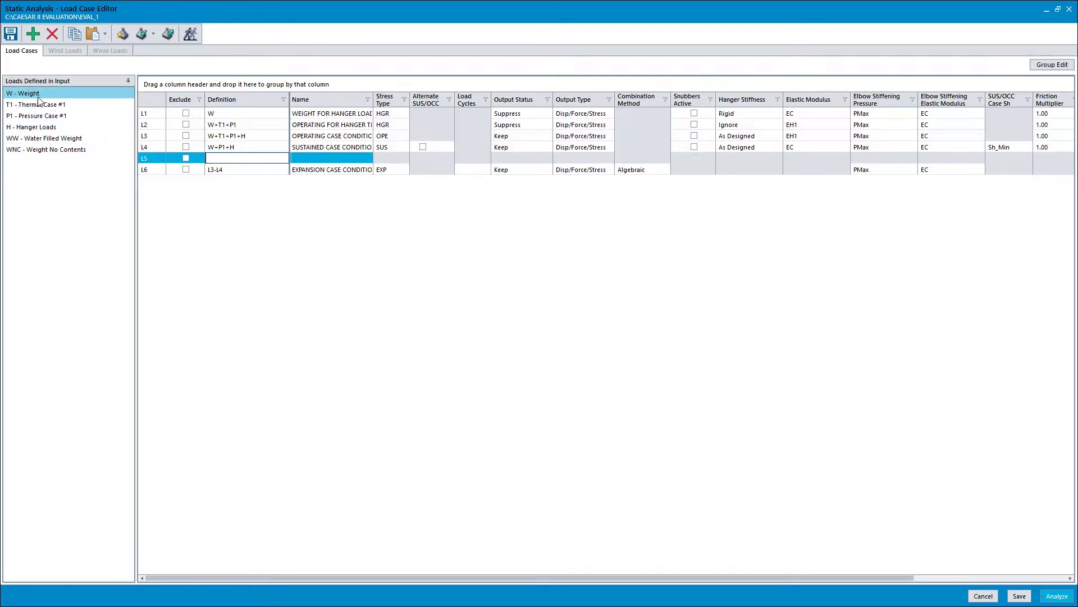
drag(39, 100, 229, 160)
- Add T1 to L5's definition, name it 'Example Load Case' and set stress type EXP
drag(35, 105, 224, 162)
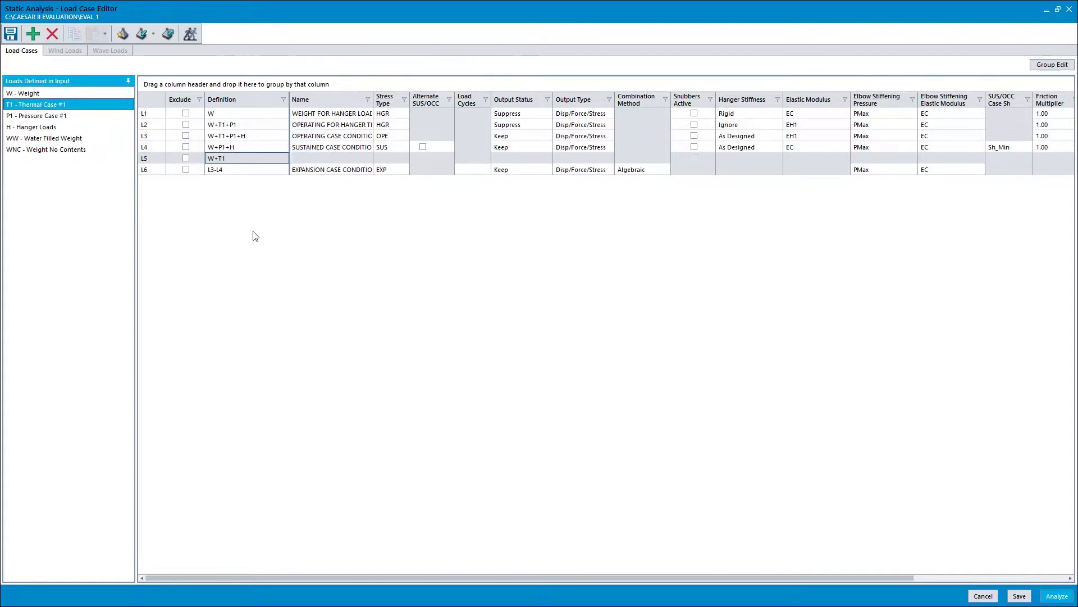
click(331, 159)
text(Example Load Case)
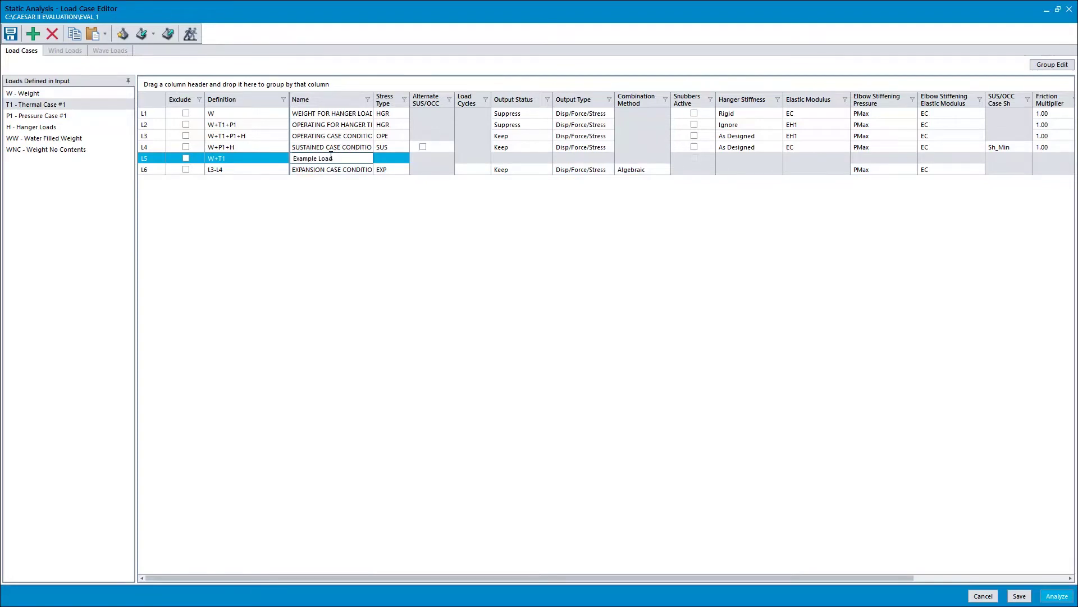
click(400, 159)
click(403, 158)
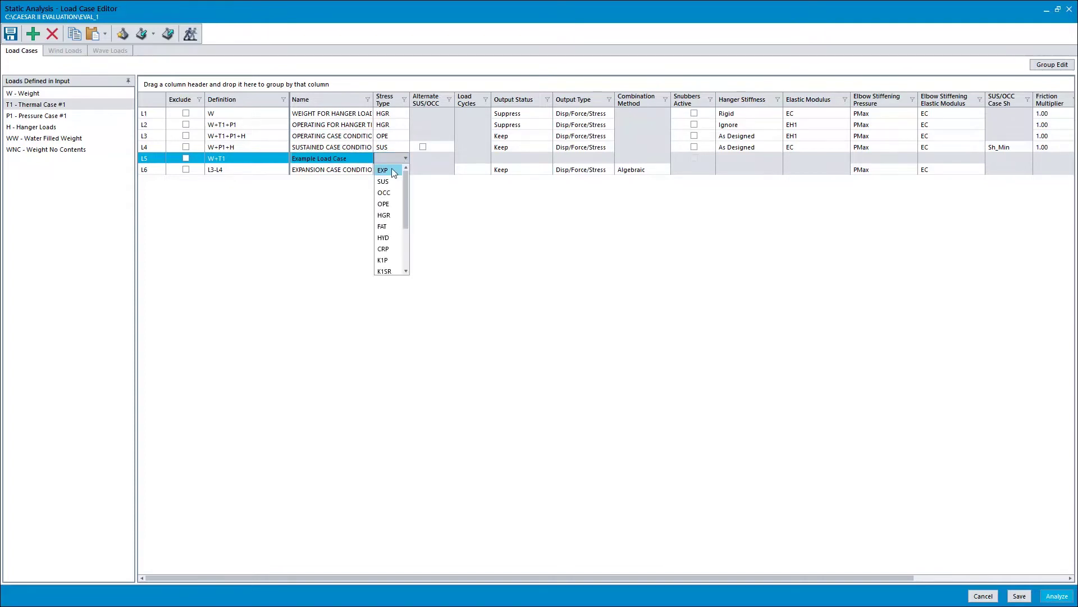
click(392, 170)
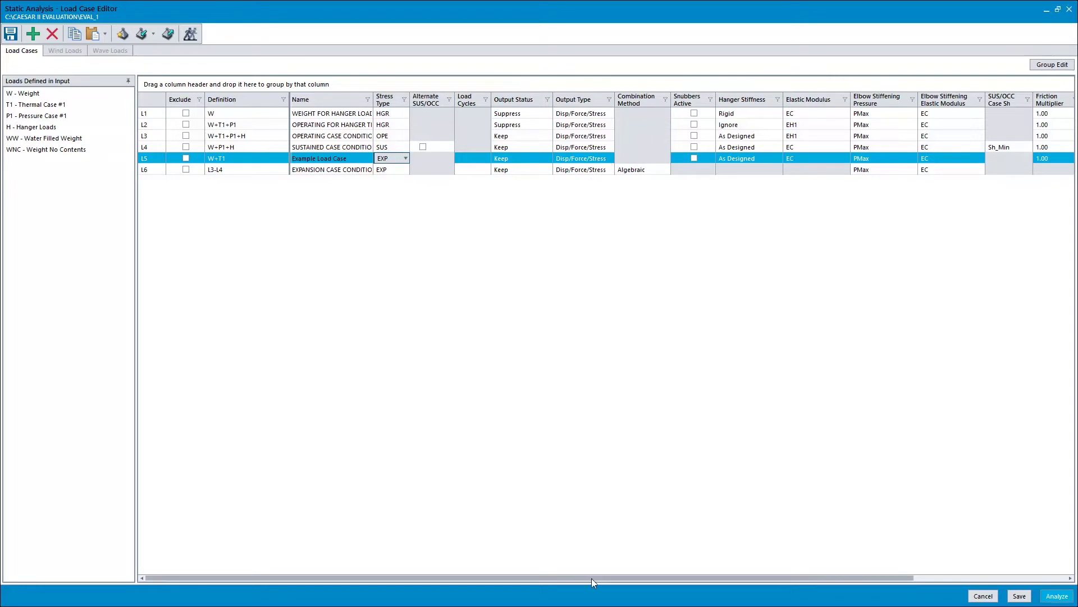
- Set L5 to Stress output, Rigid hangers, EH1 elastic modulus and P1 elbow stiffening pressure
drag(591, 578, 746, 579)
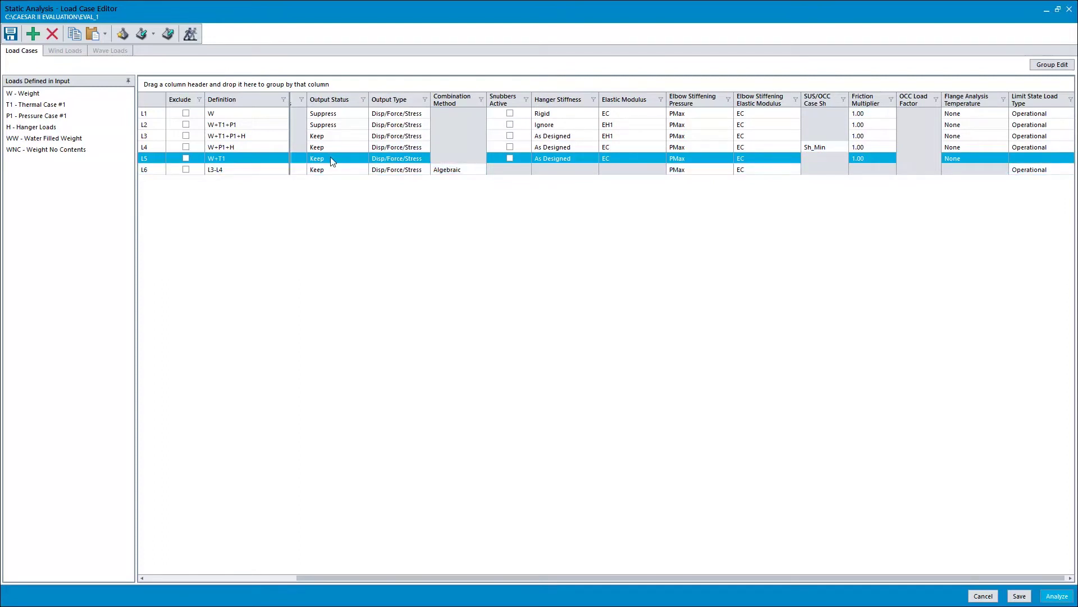
click(422, 157)
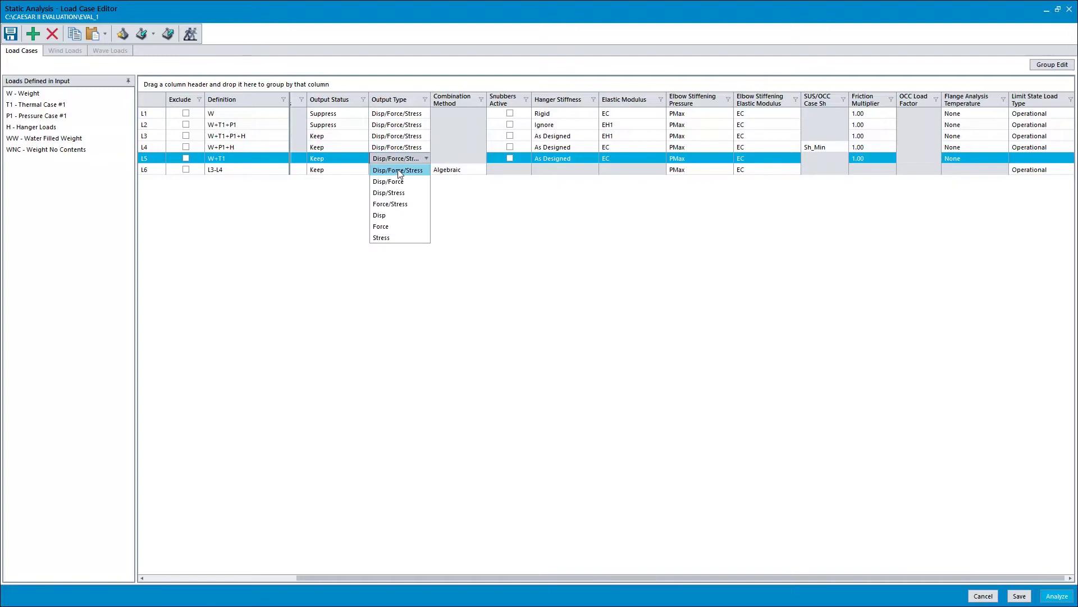
click(395, 237)
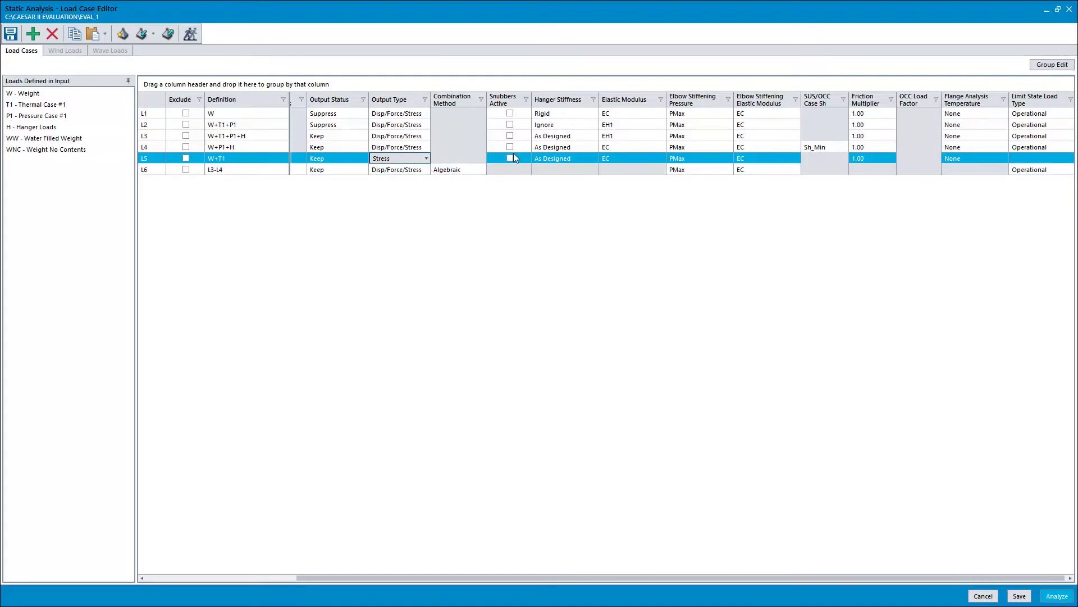
click(570, 158)
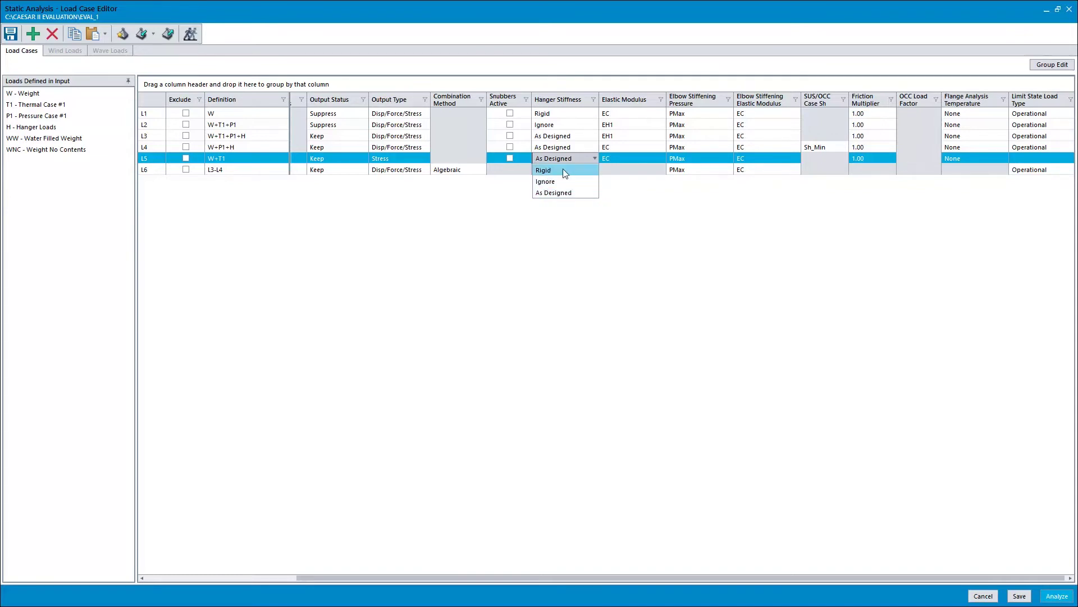
click(562, 169)
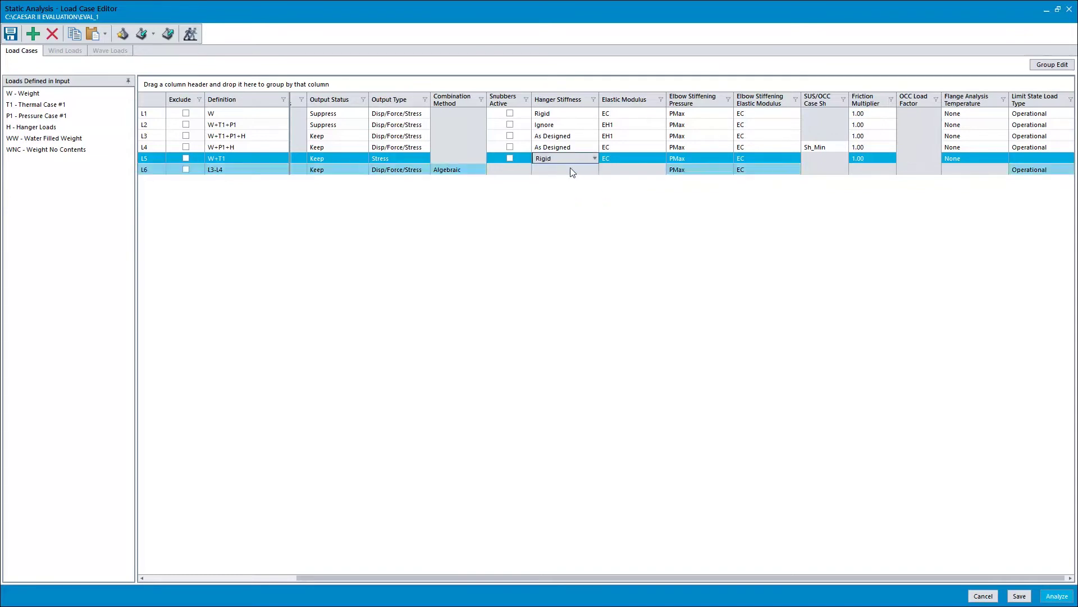
click(644, 157)
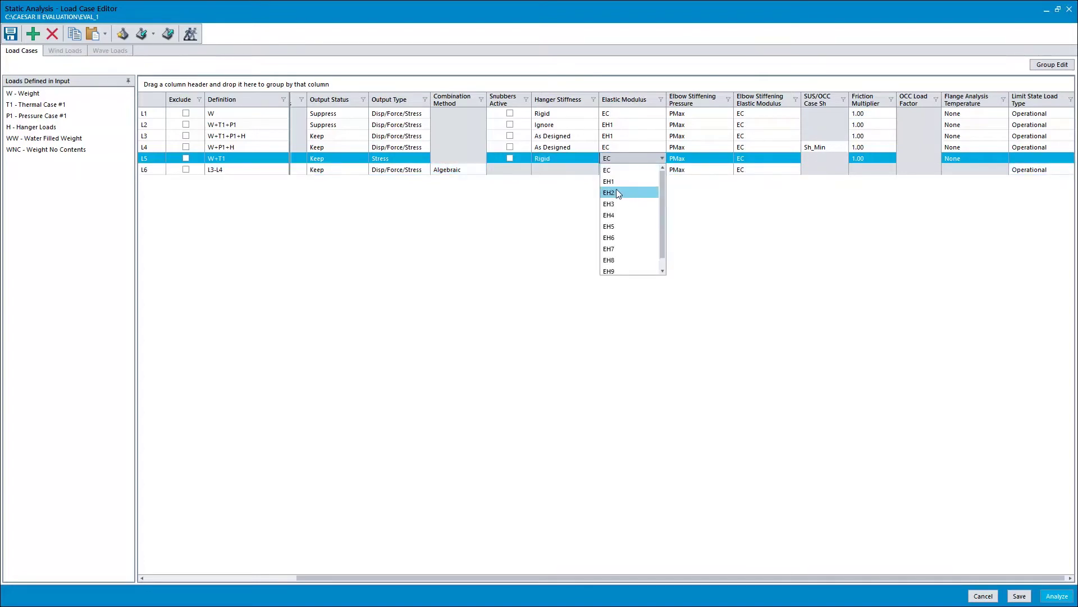
click(622, 181)
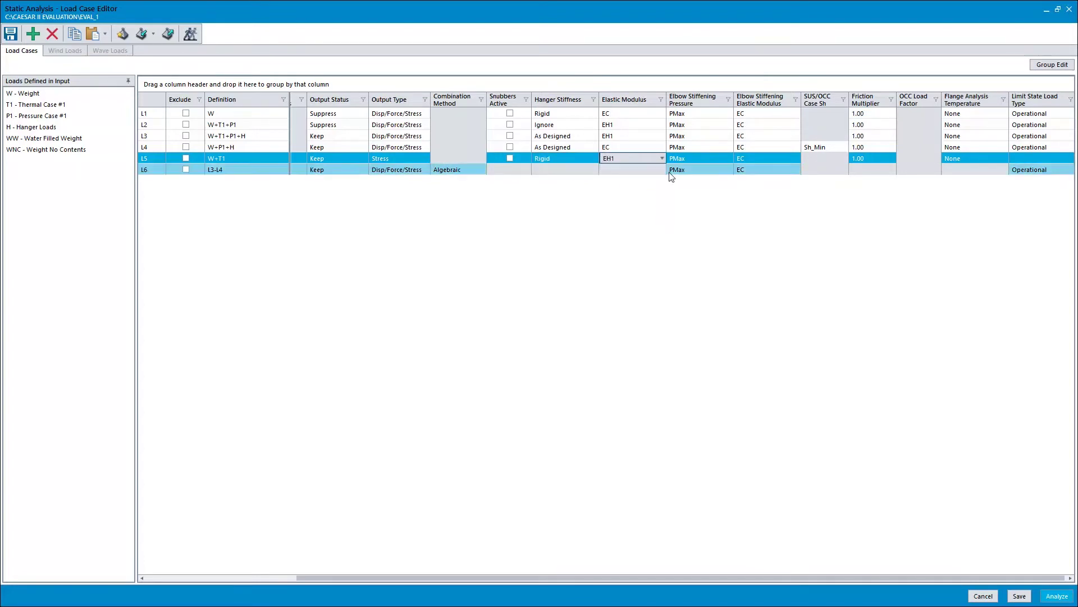
click(712, 156)
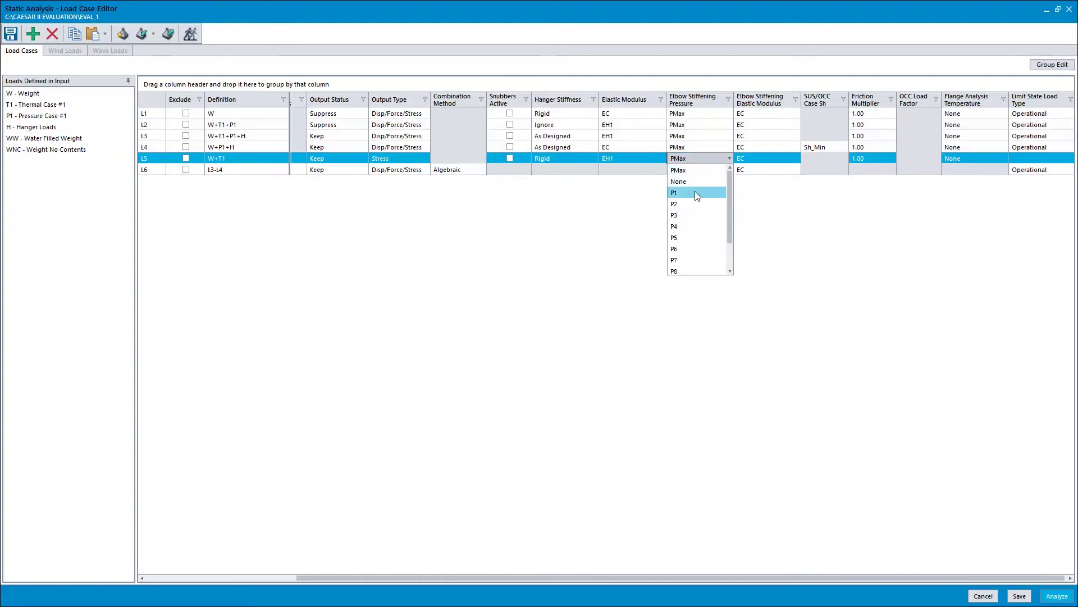
click(695, 193)
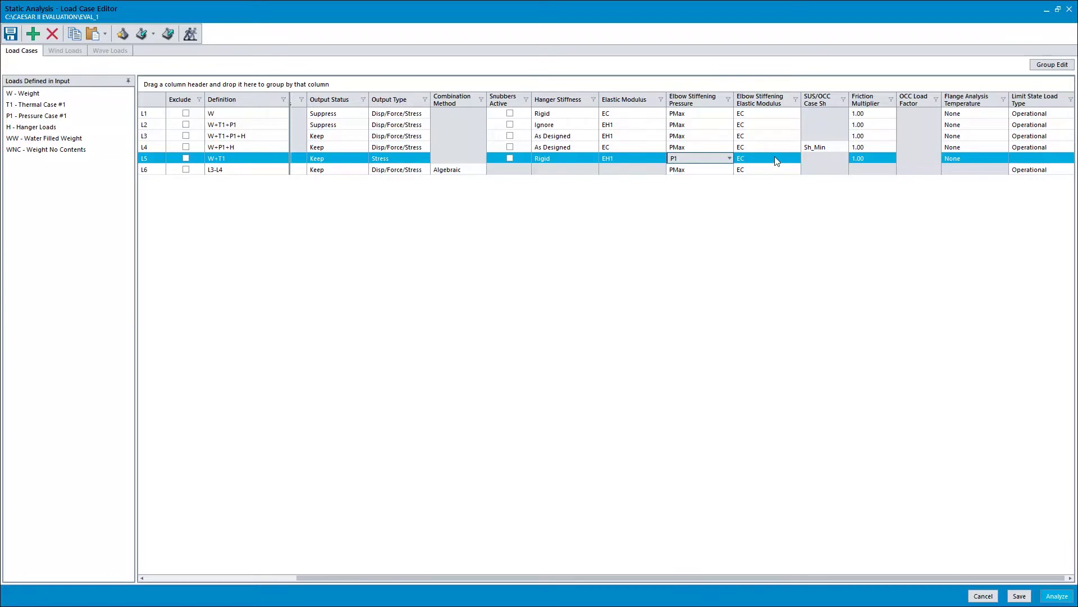
- Give L5 a friction multiplier of 0, leaving flange analysis temperature at None
click(874, 157)
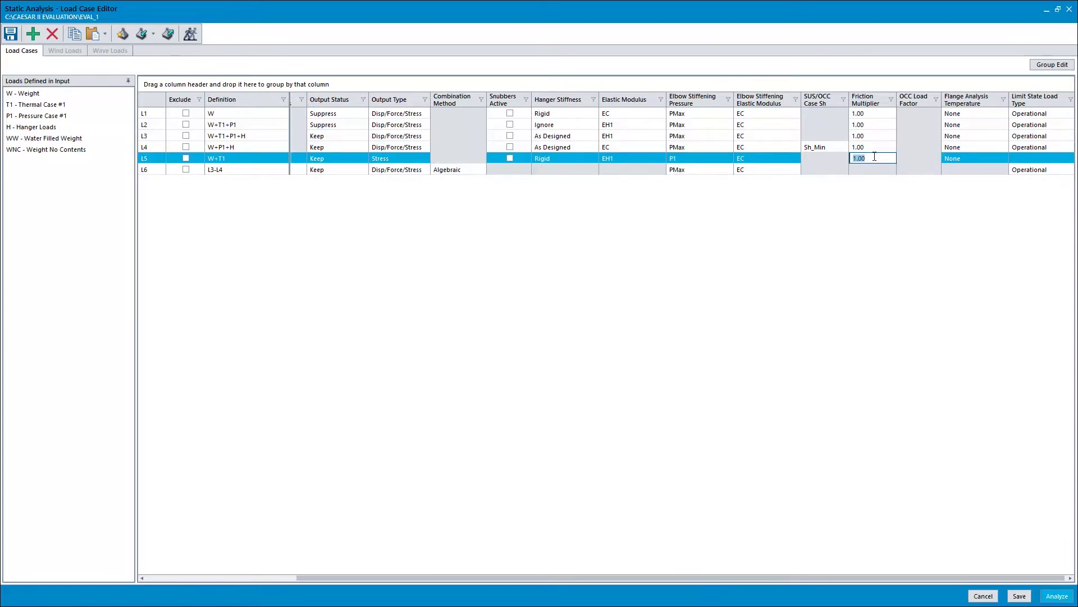
text(0)
click(971, 153)
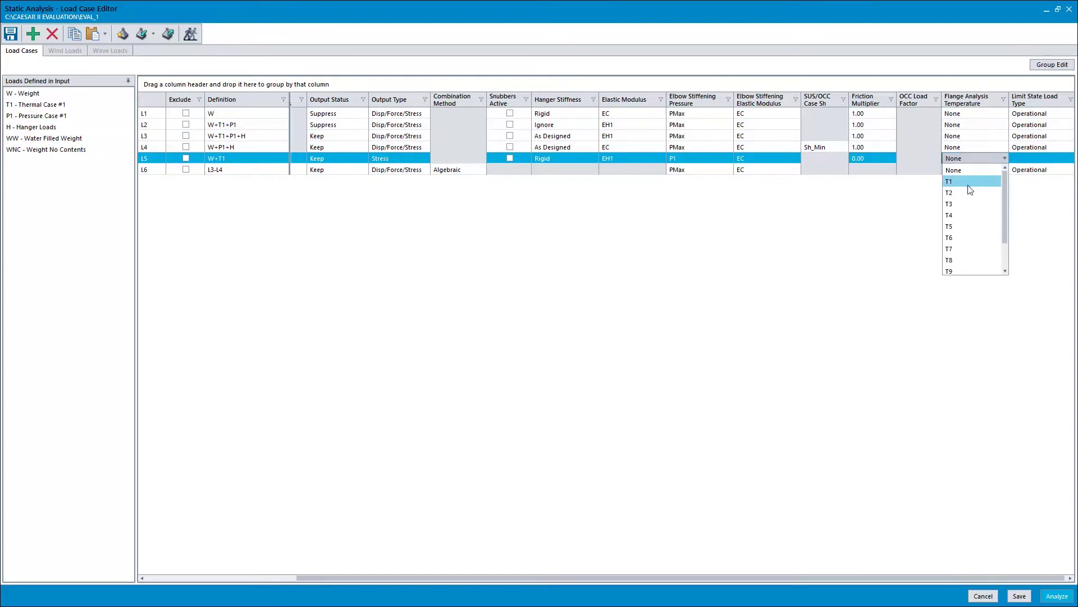
click(966, 157)
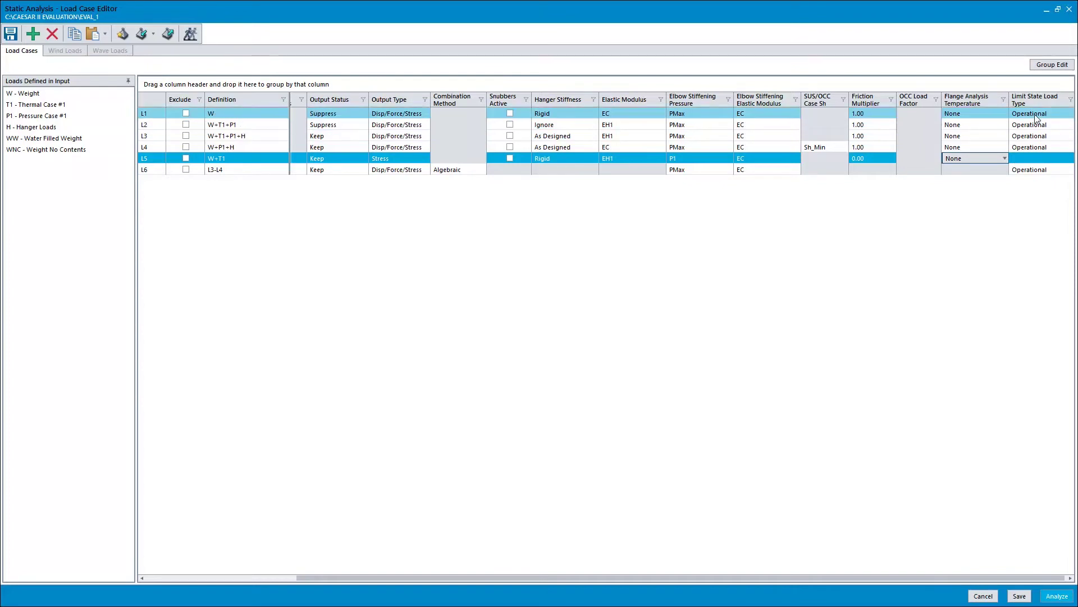
click(1040, 160)
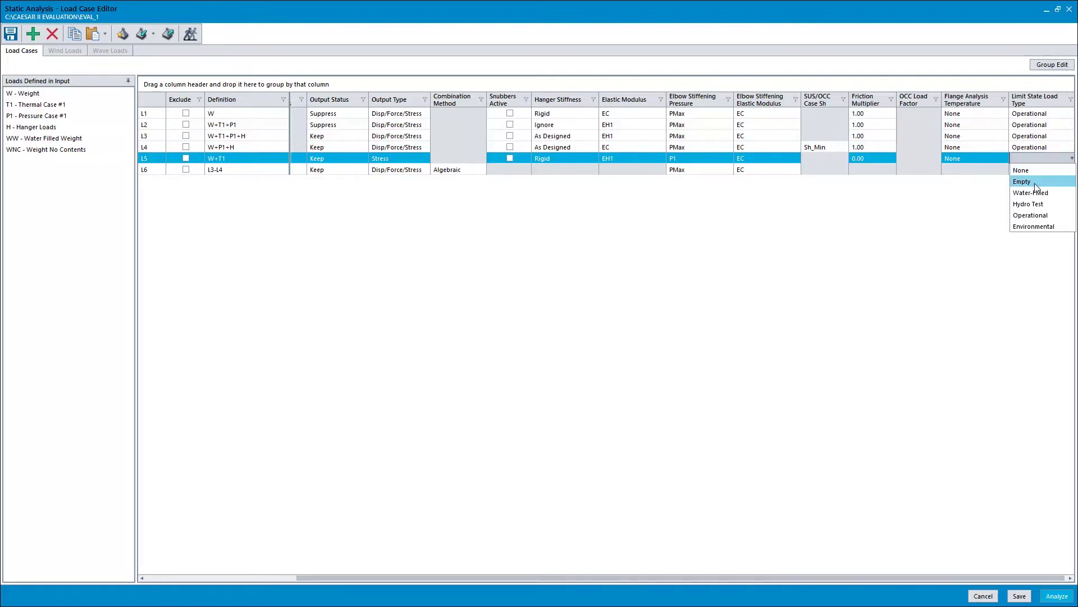
click(1026, 155)
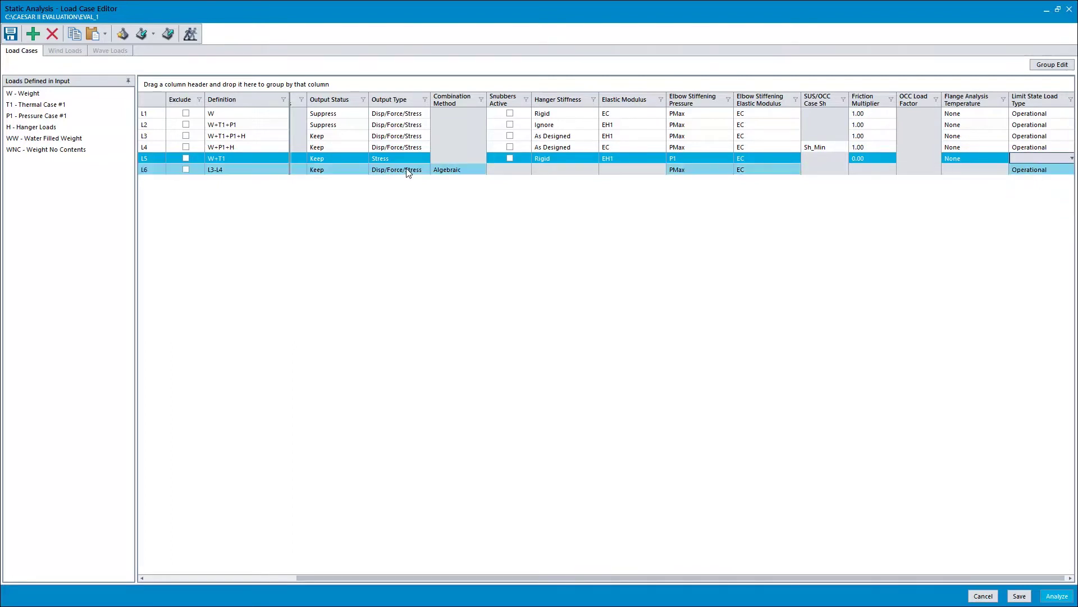
- Change L5's definition from W+T1 to 1.1W+T1
drag(417, 577, 224, 571)
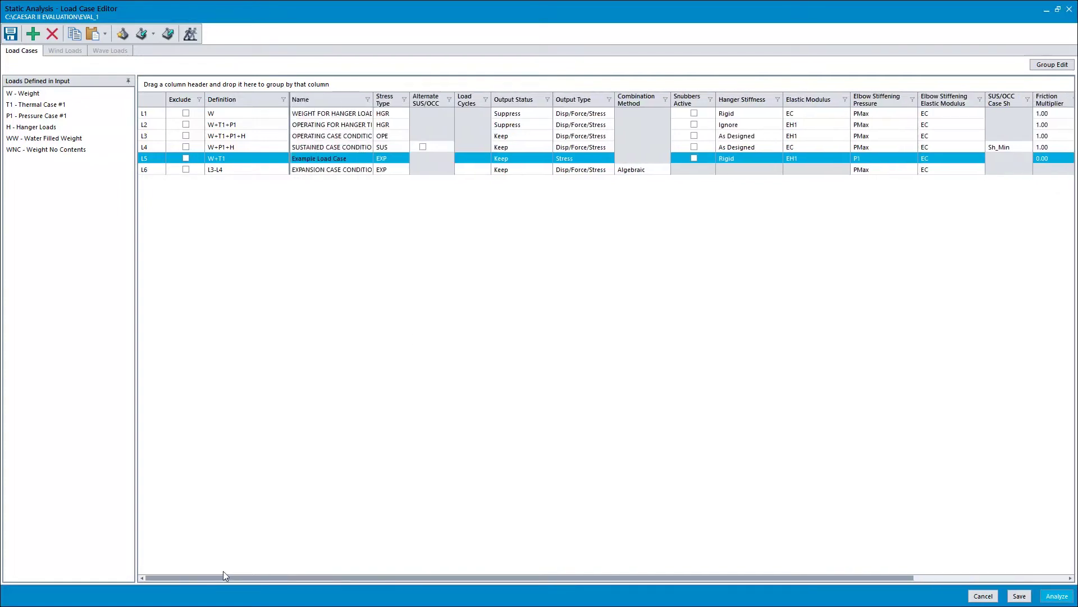
click(226, 159)
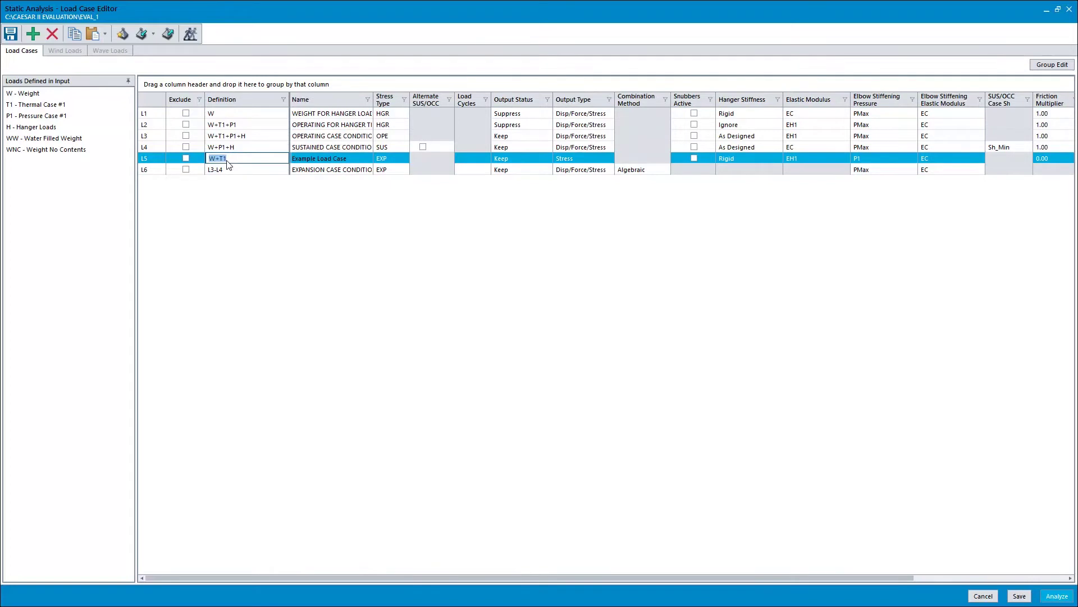
key(Home)
text(1.1)
double_click(251, 162)
click(159, 162)
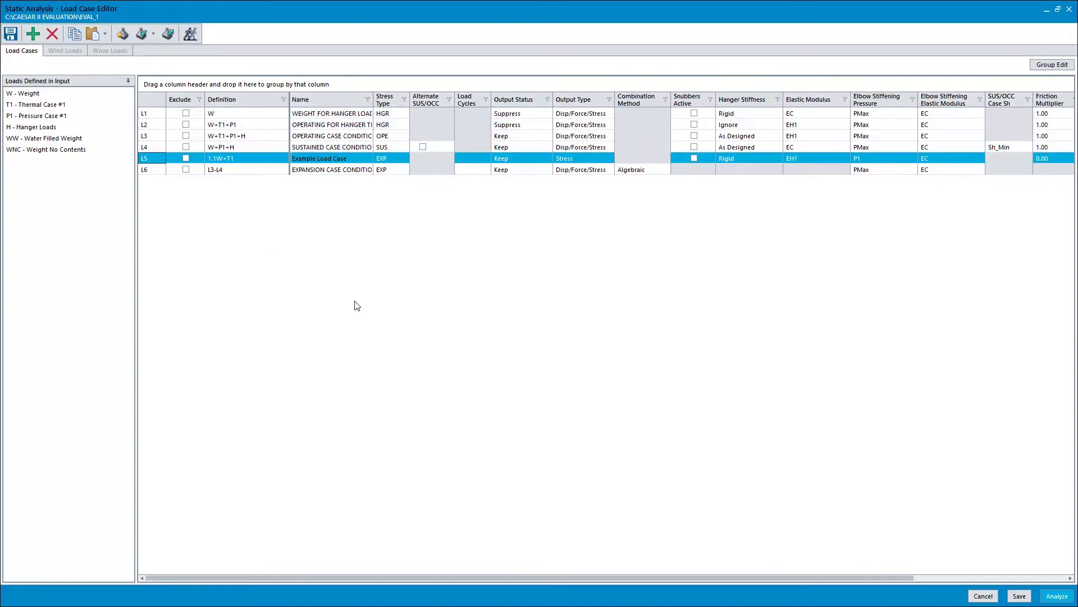
click(404, 101)
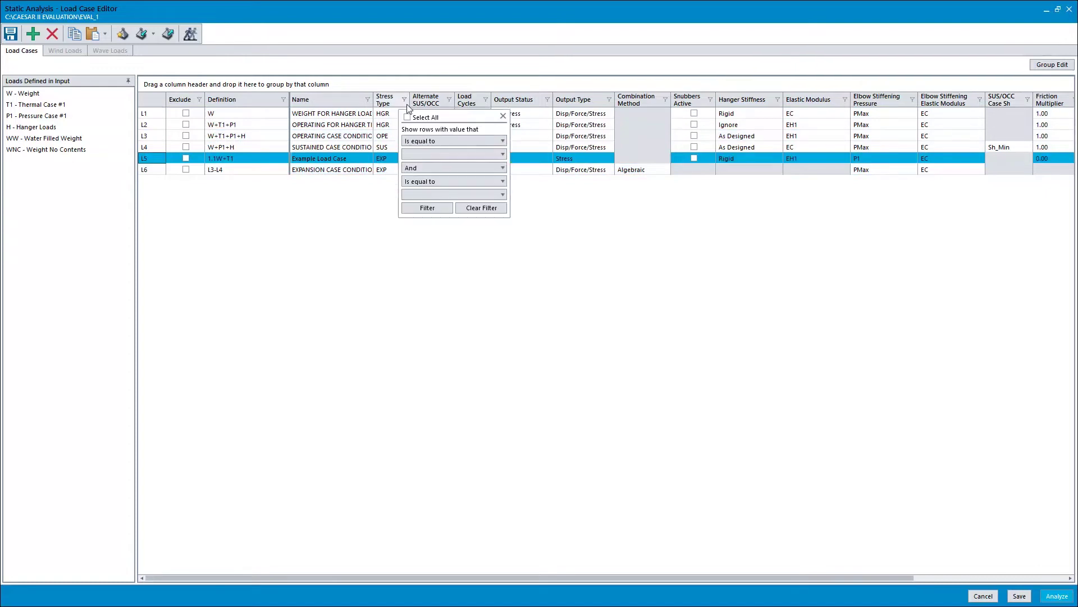
click(448, 155)
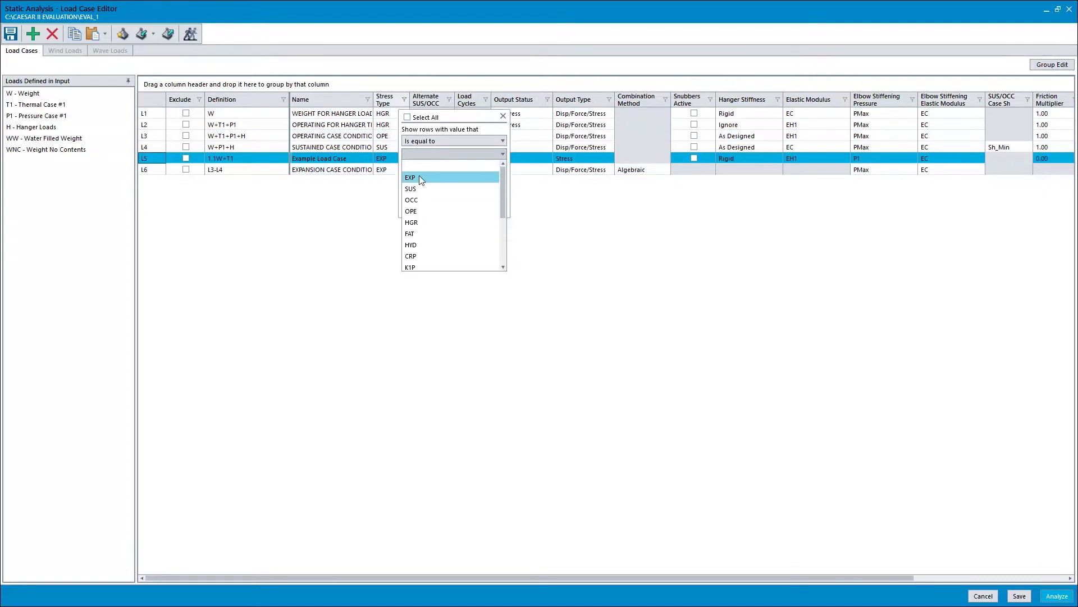
click(419, 176)
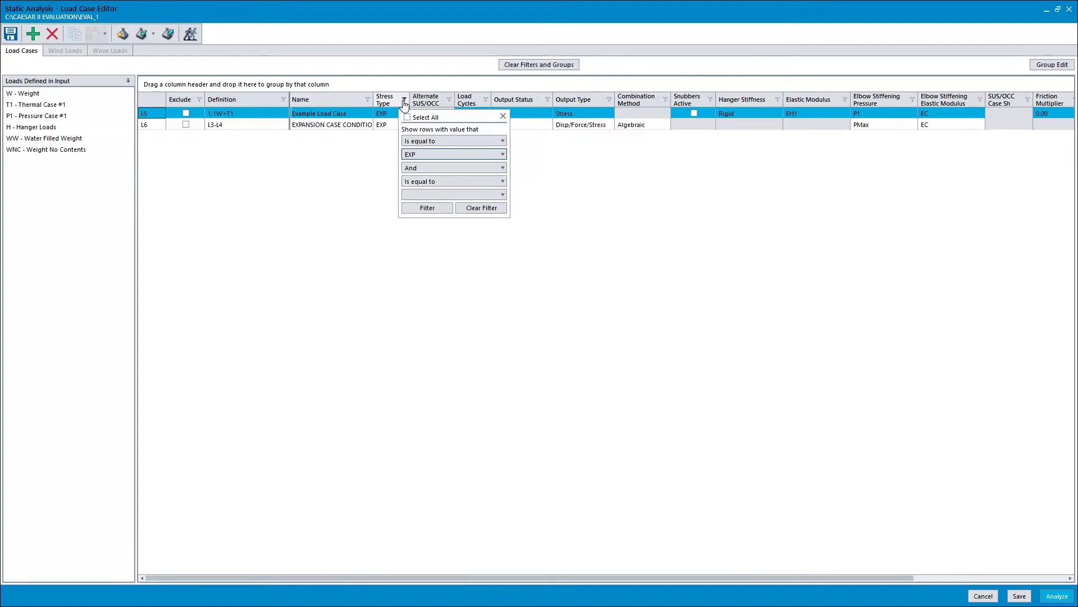
click(425, 252)
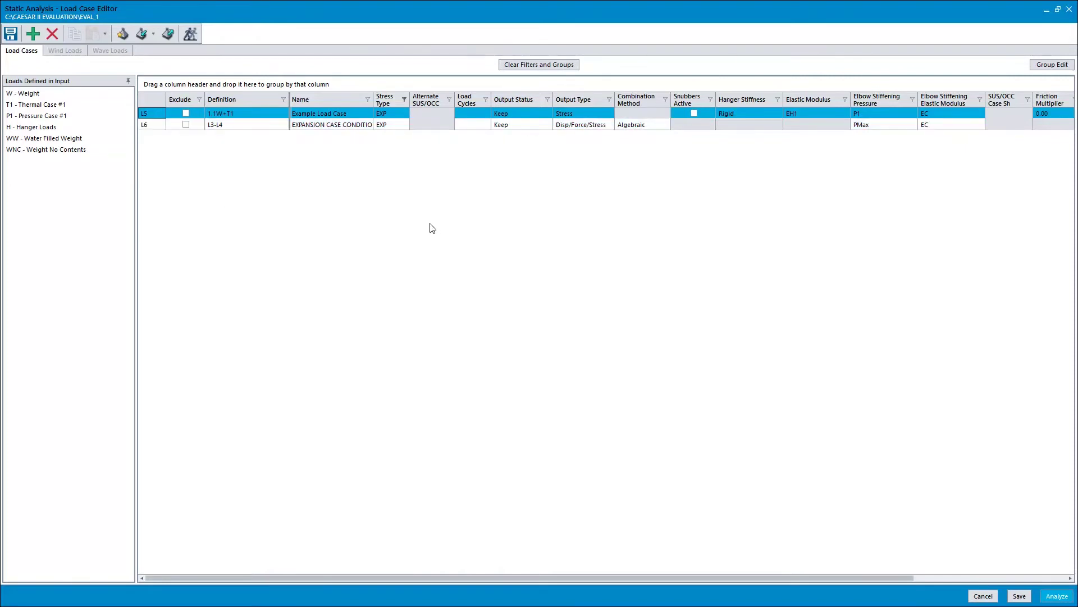
click(532, 68)
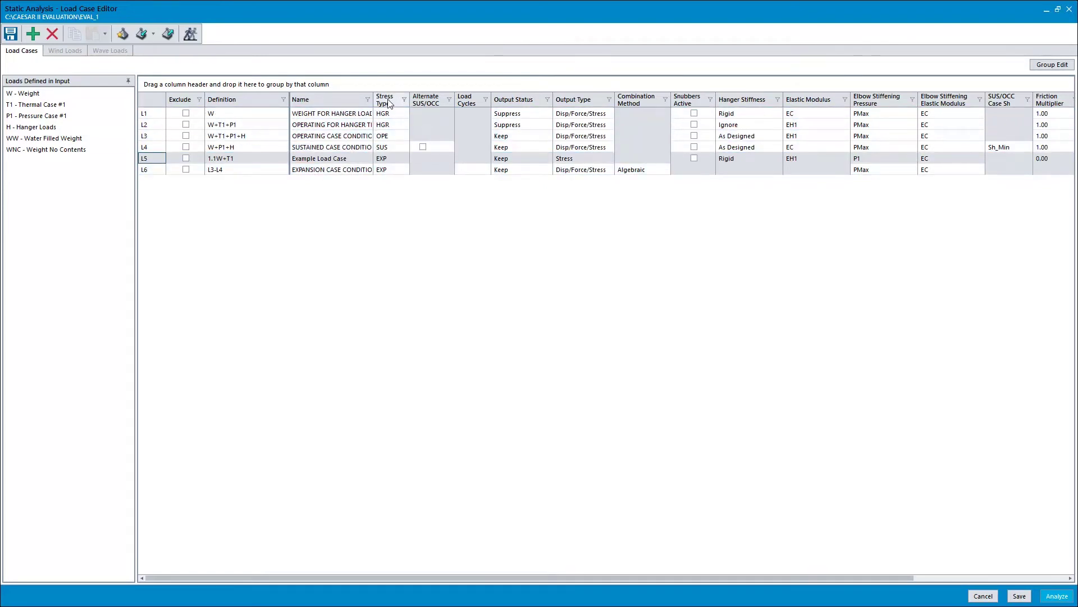
drag(389, 105, 414, 88)
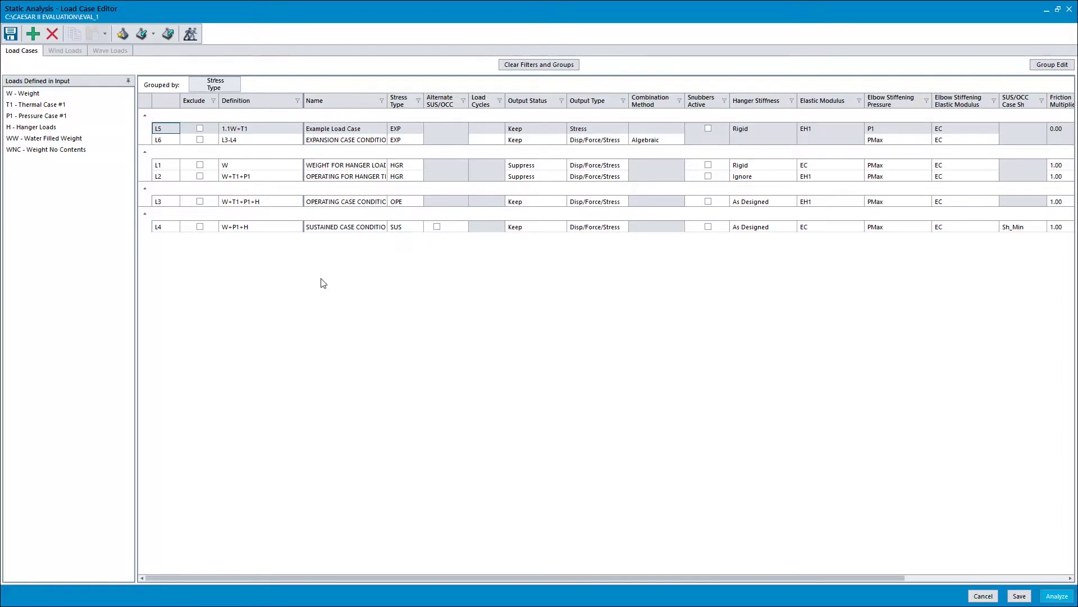
click(542, 68)
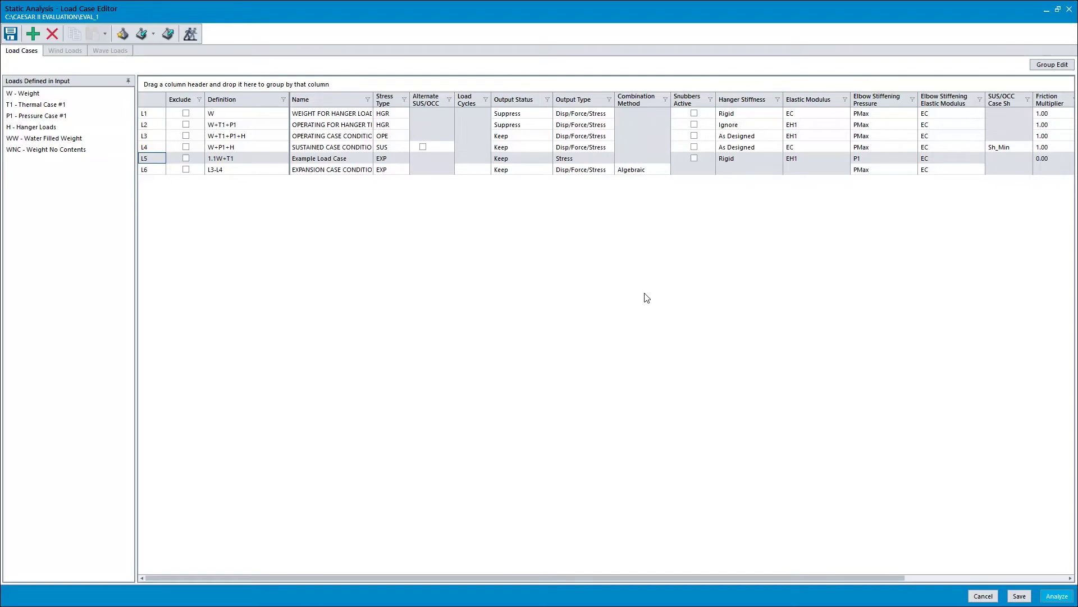
- Group-edit load cases L1 through L5 to a friction multiplier of 0.00
click(1048, 68)
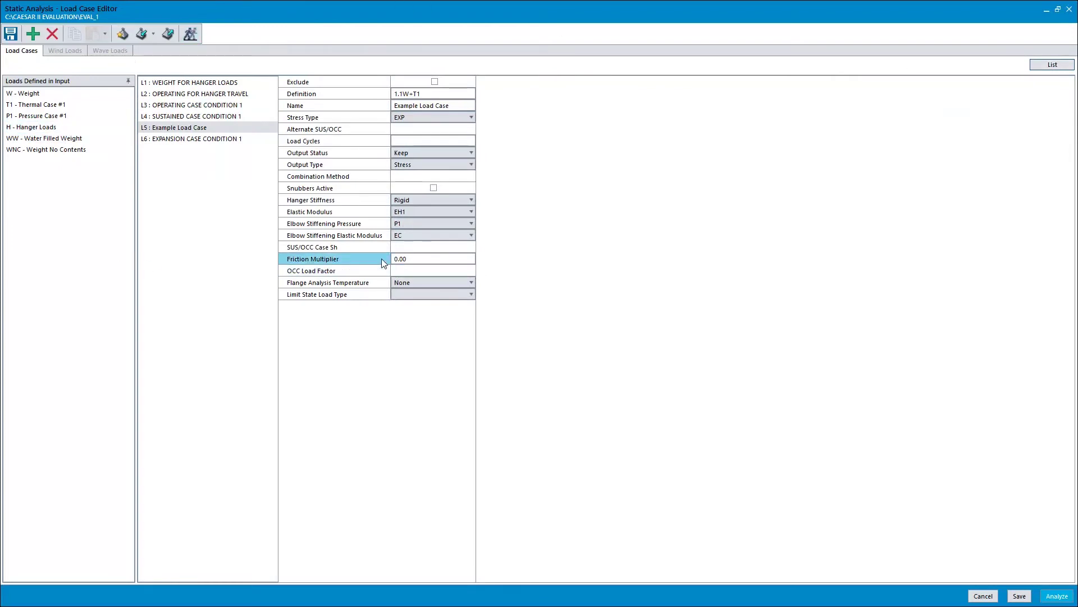
click(420, 295)
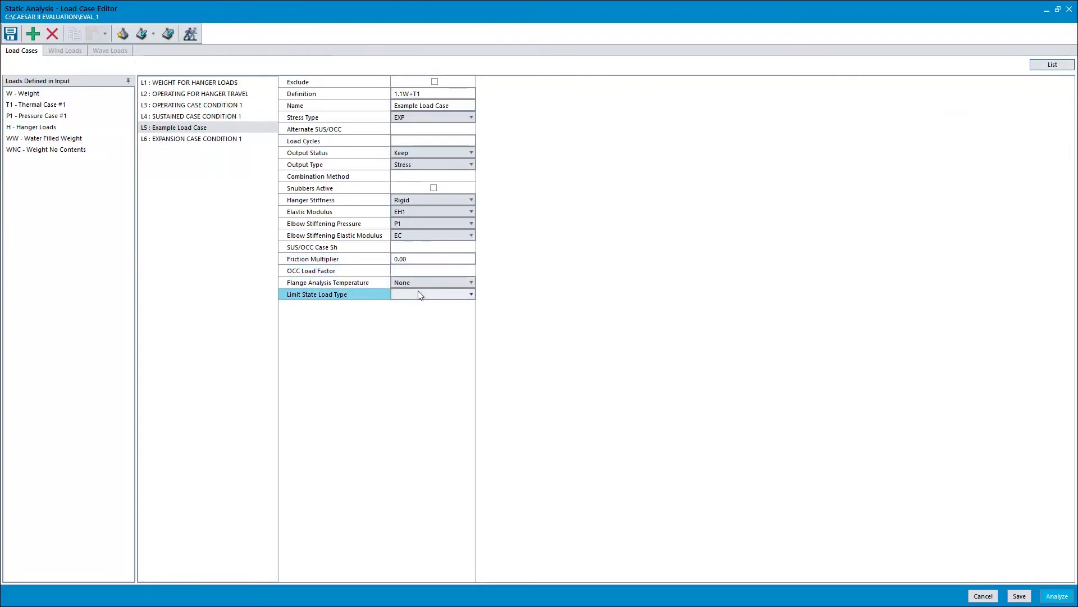
click(229, 84)
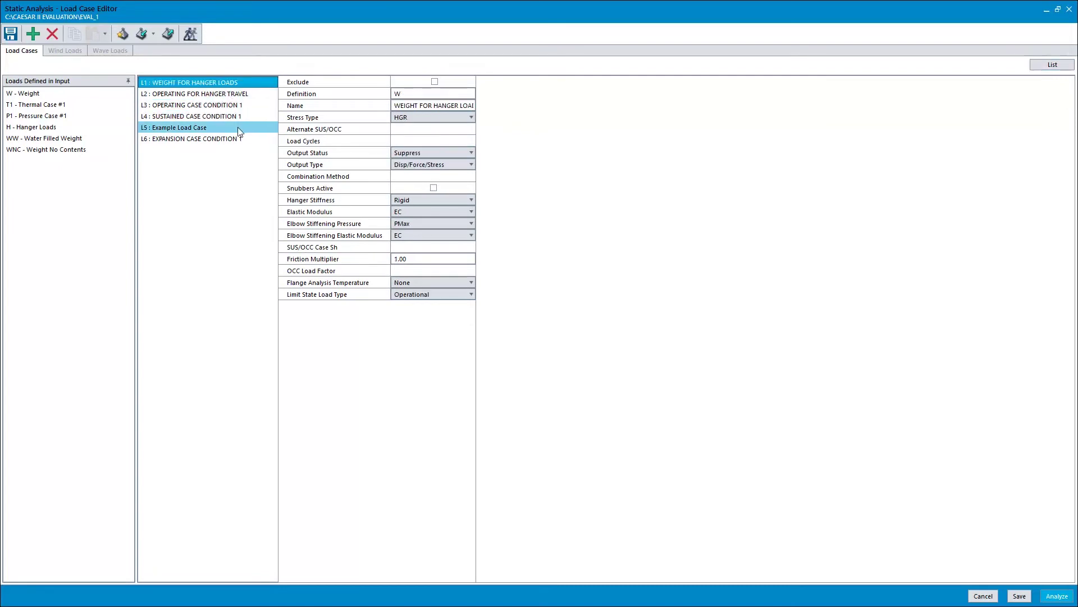
shift+click(239, 129)
click(408, 259)
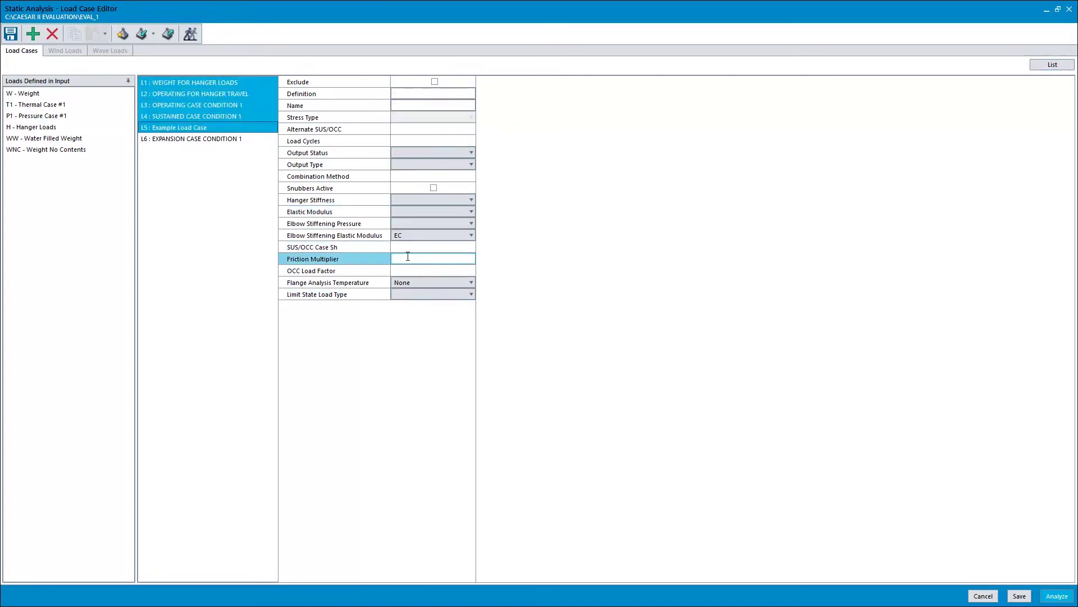
click(408, 257)
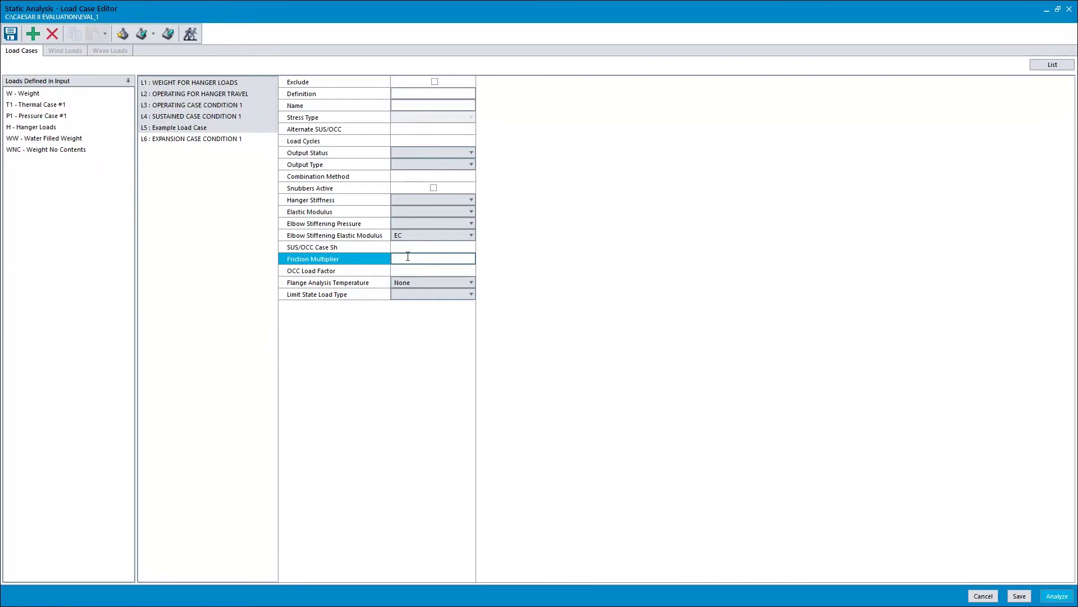
click(340, 262)
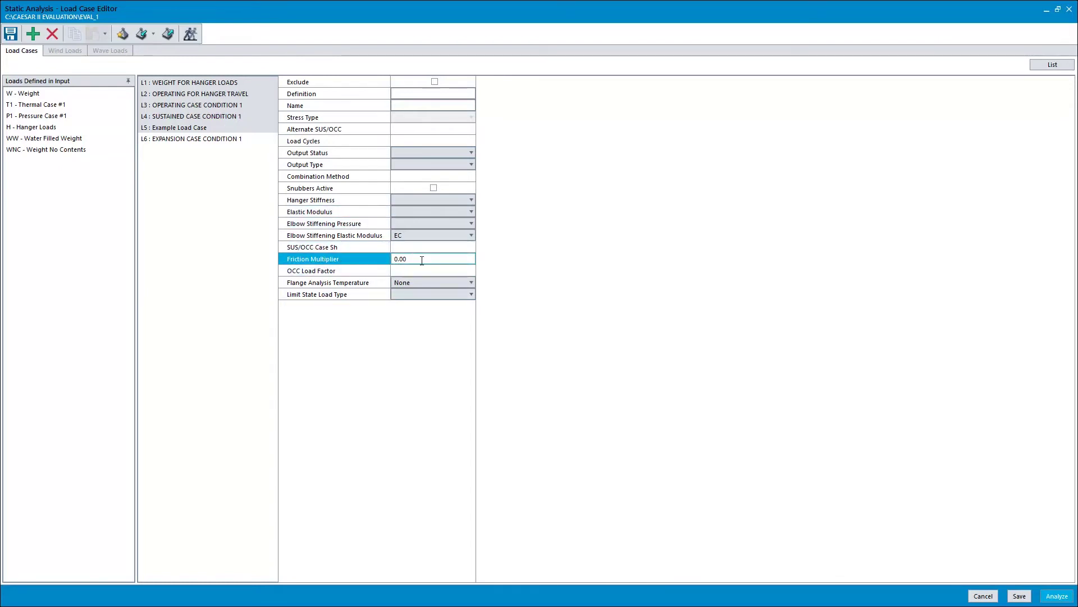
- Return to the load case grid, select L5, and request the recommended load cases
click(1048, 66)
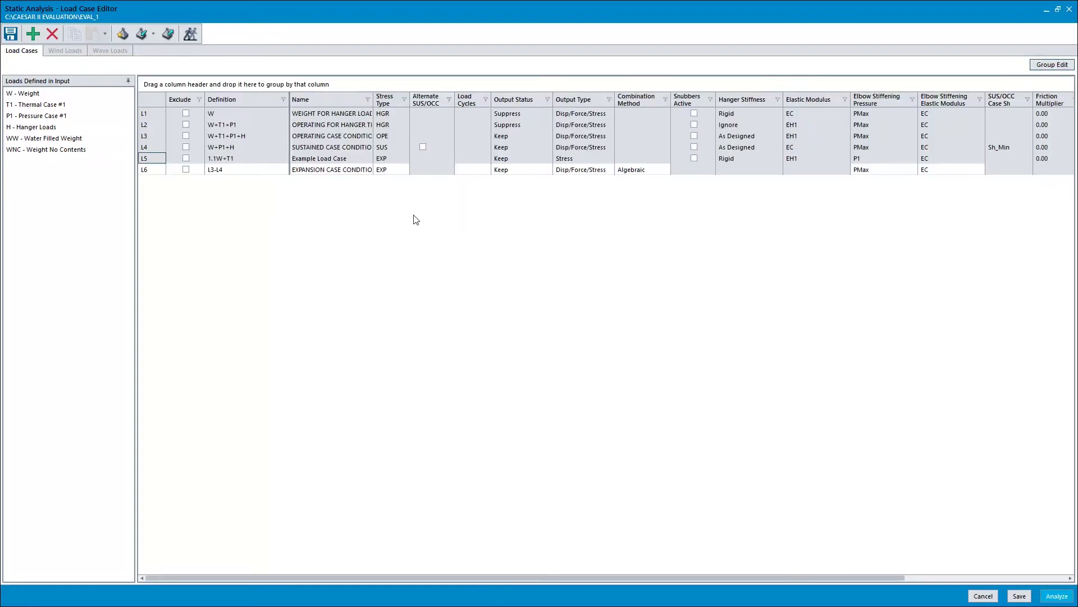
click(241, 167)
shift+click(240, 160)
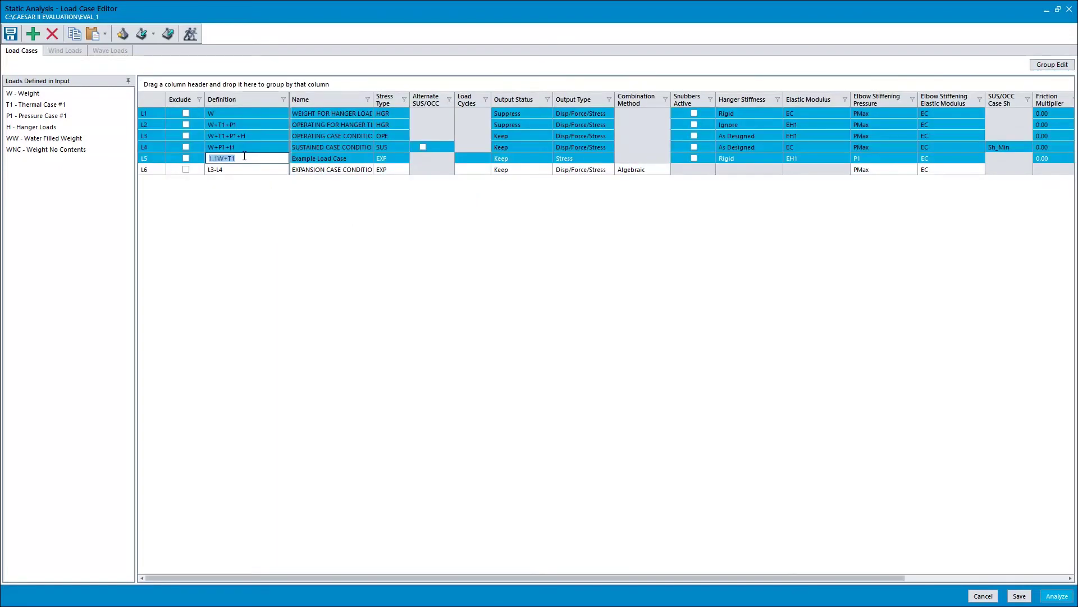
click(164, 155)
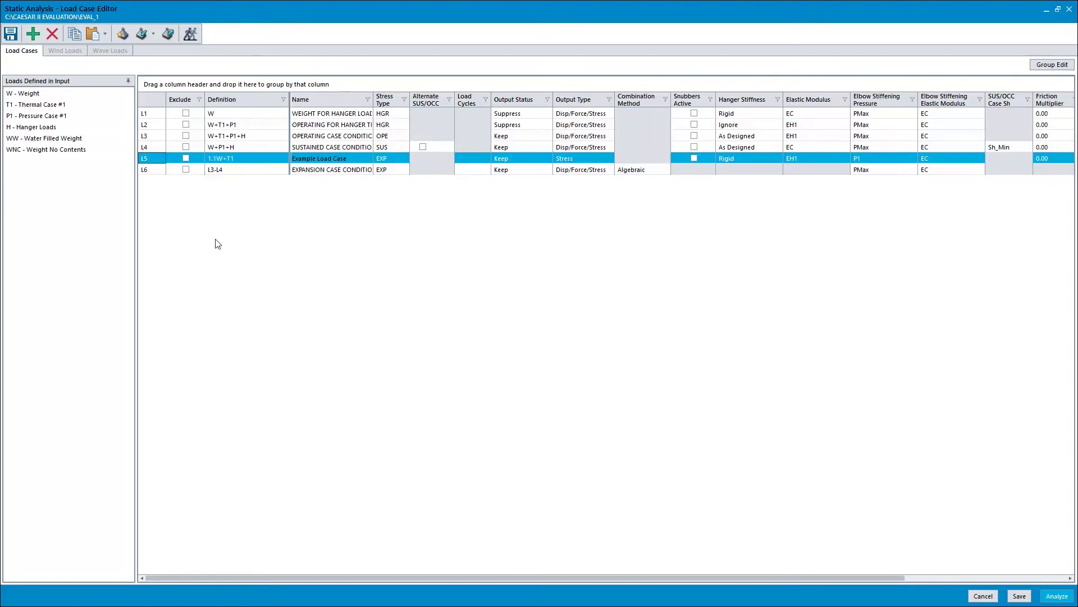
click(123, 37)
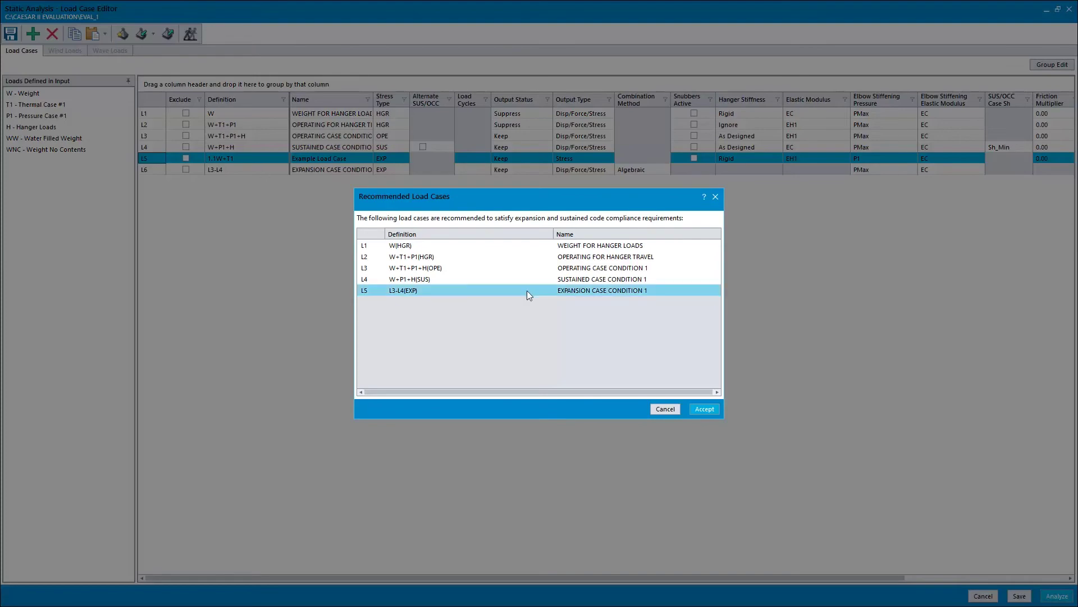
- Accept the five recommended load cases, W(HGR) through L5 L3-L4 (EXP)
click(696, 410)
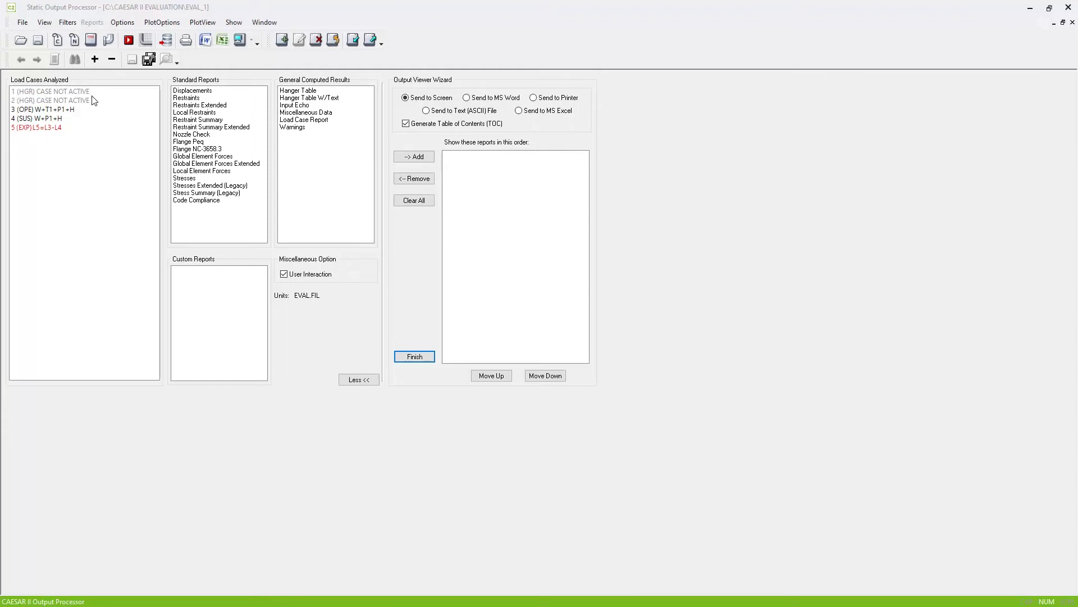
- Select the analyzed cases through 5 (EXP) L5=L3-L4 and choose the Stresses report
click(44, 98)
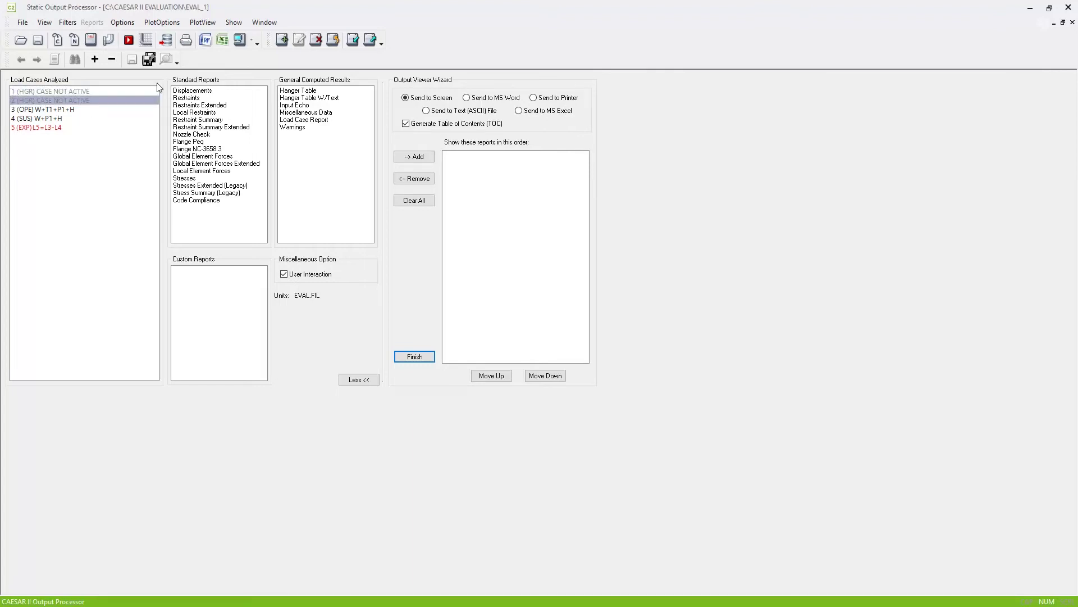
click(63, 110)
click(67, 119)
click(67, 128)
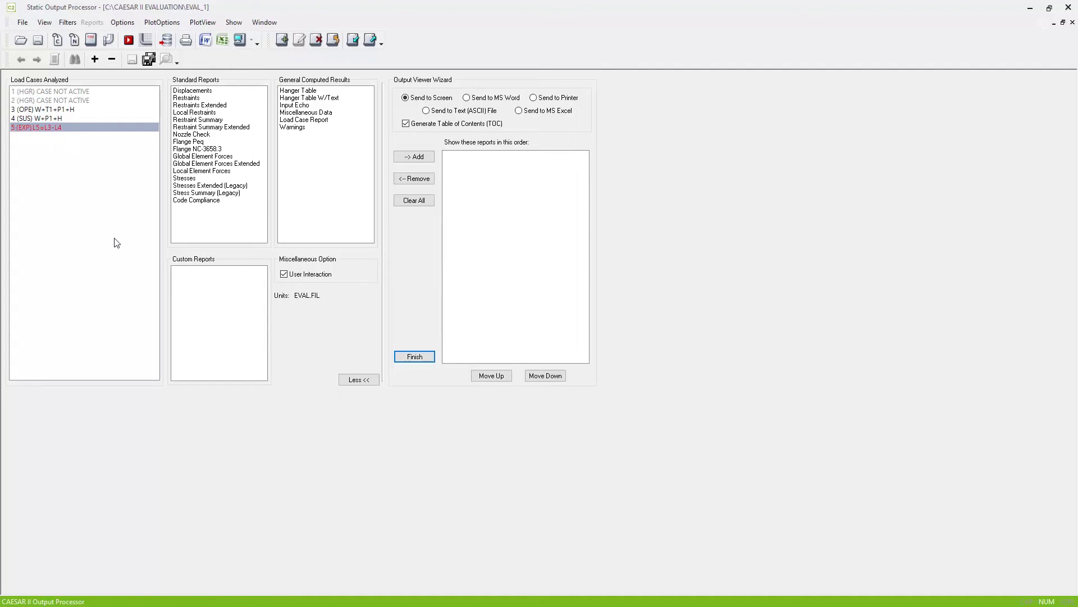
click(184, 179)
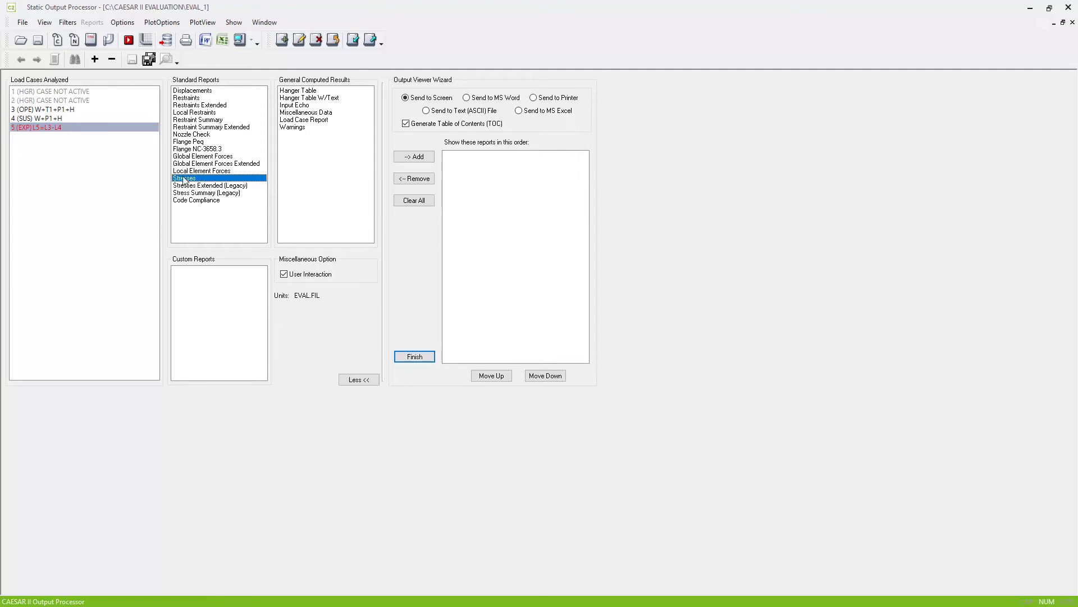
- Display the EN 13480-1 case 5 (EXP) stress report and review the 297% failure at node 190
click(239, 40)
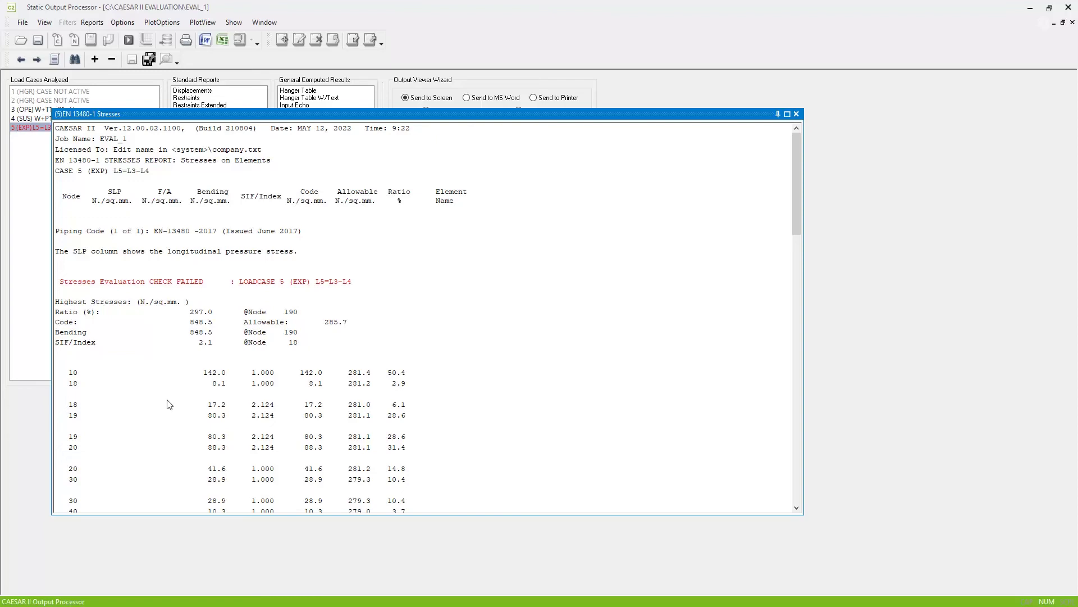
scroll(175, 411, down, 9)
scroll(174, 412, up, 9)
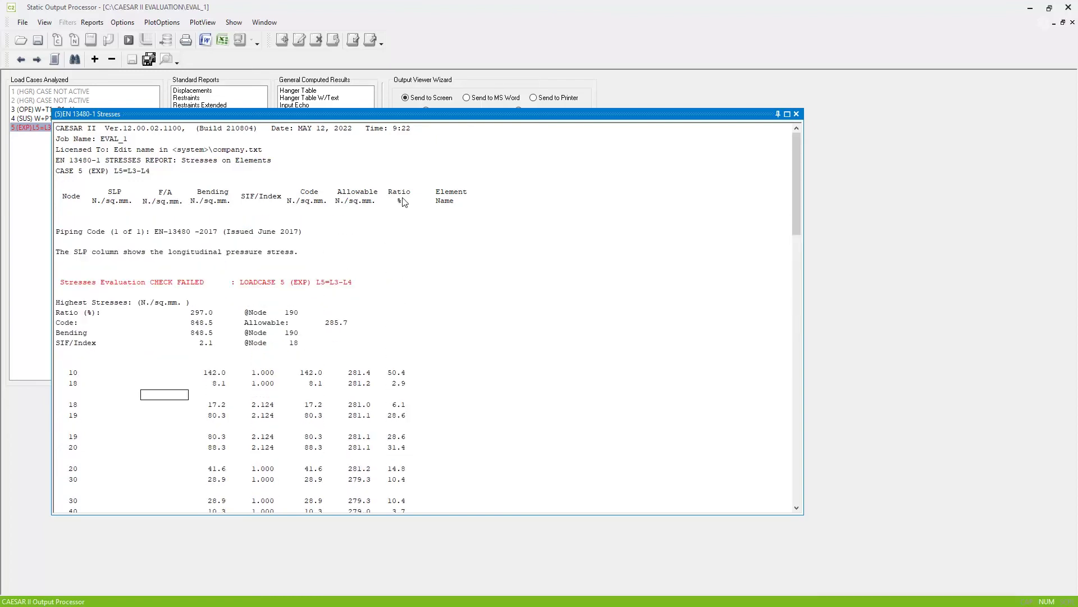
scroll(404, 202, down, 10)
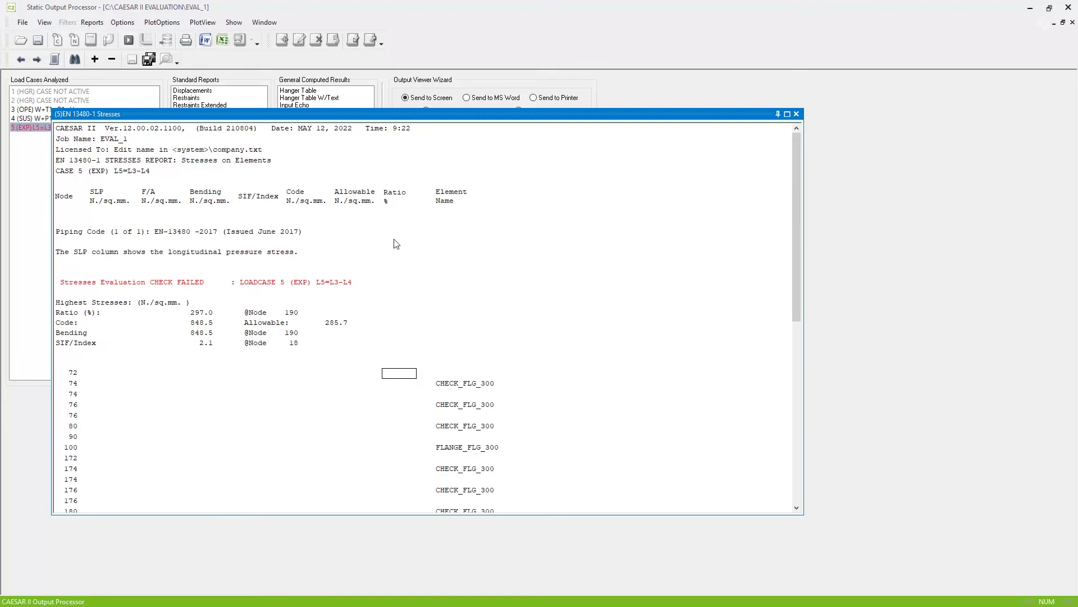
scroll(402, 362, down, 1)
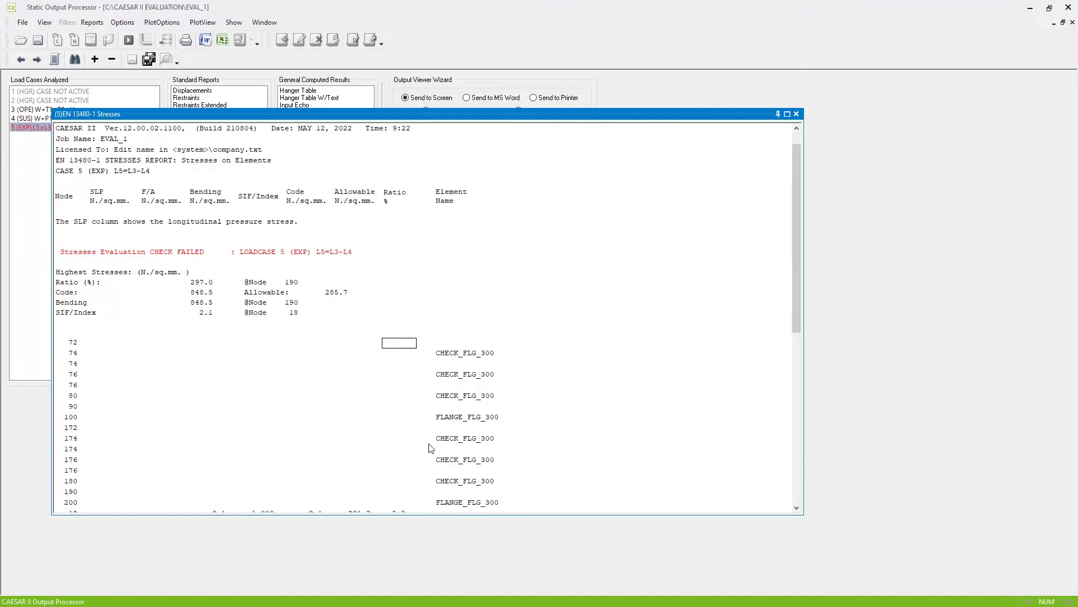
scroll(431, 448, up, 1)
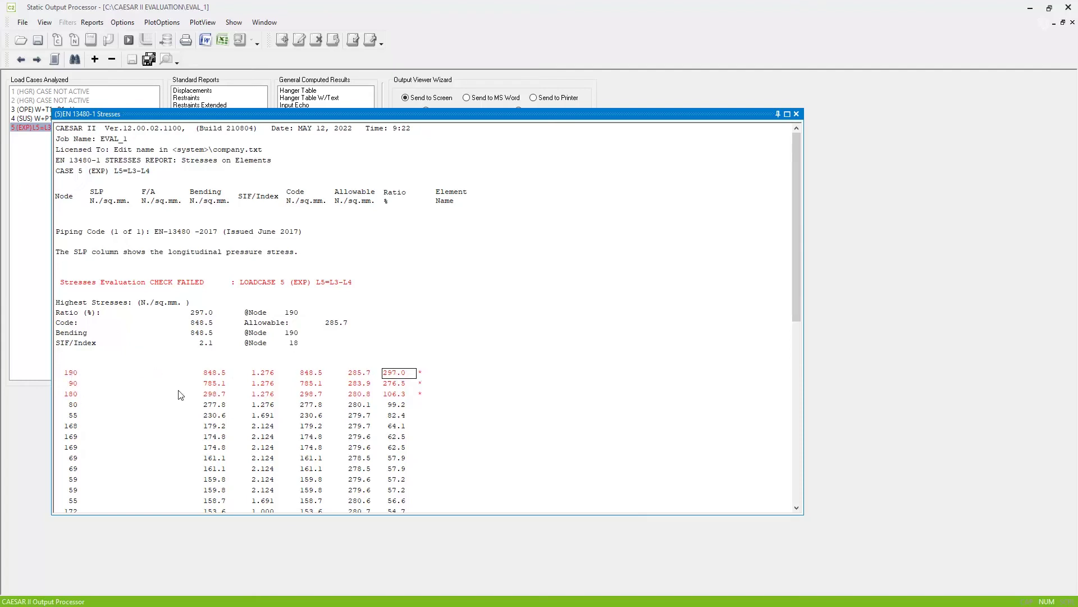
- Close the report, show the model as a 3D plot, and colour it by code stress percent
click(796, 114)
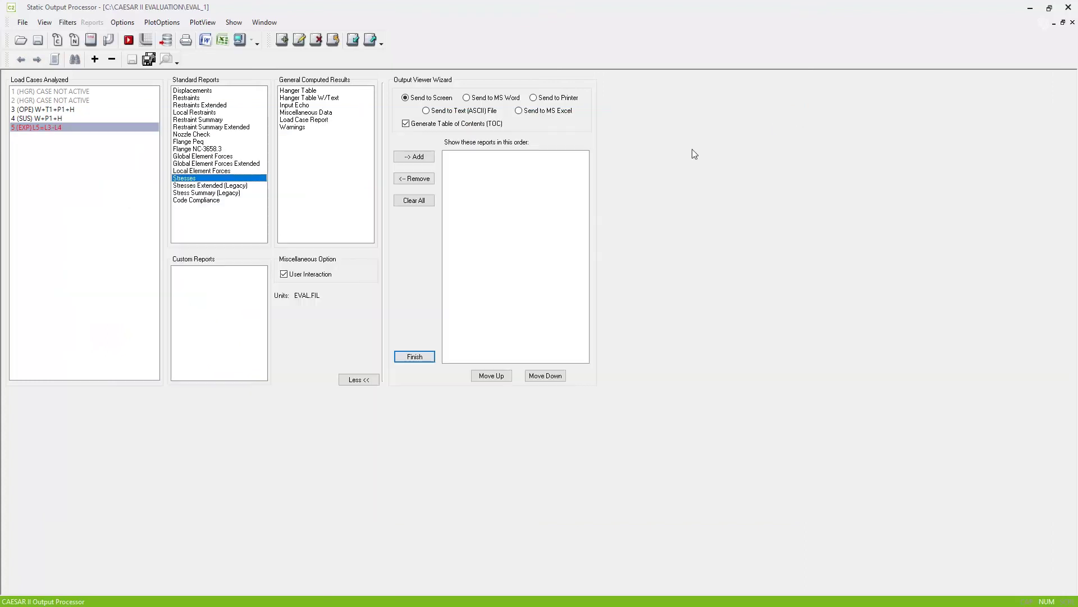
click(147, 41)
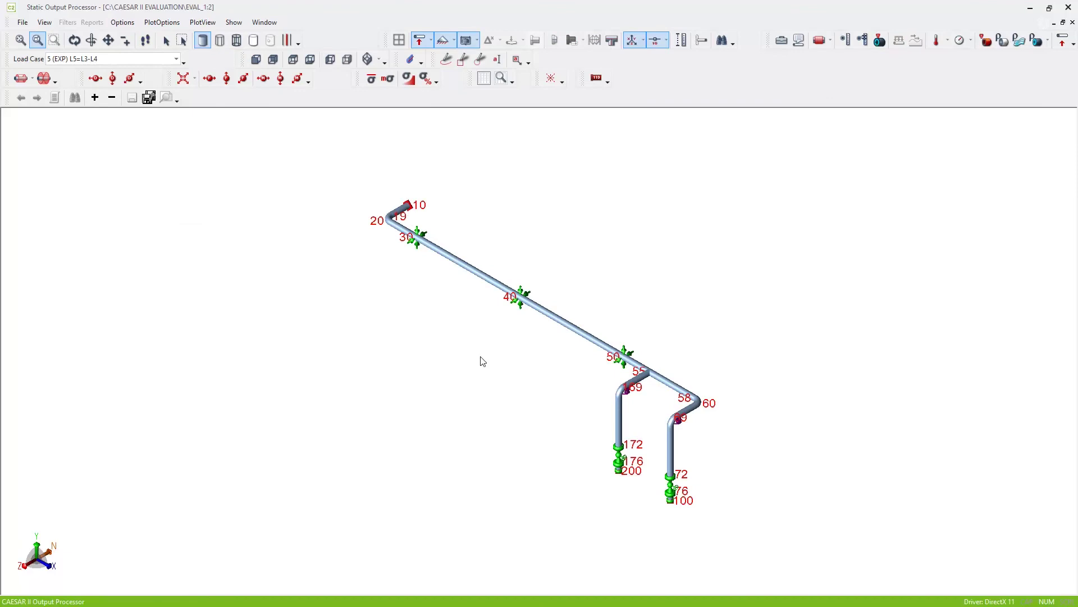
middle_drag(717, 474, 669, 443)
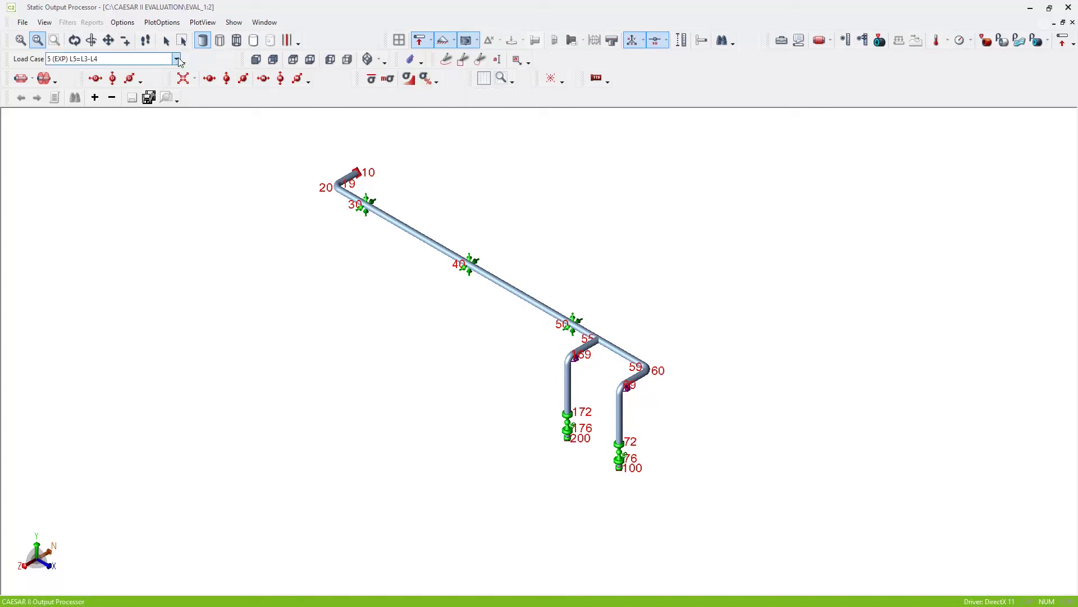
click(429, 82)
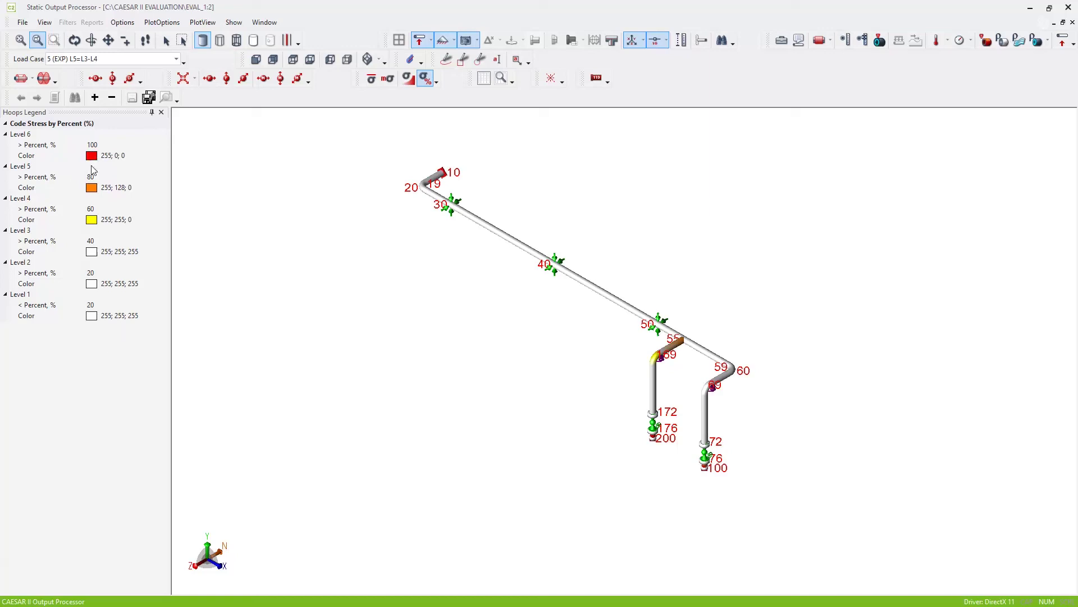
click(92, 253)
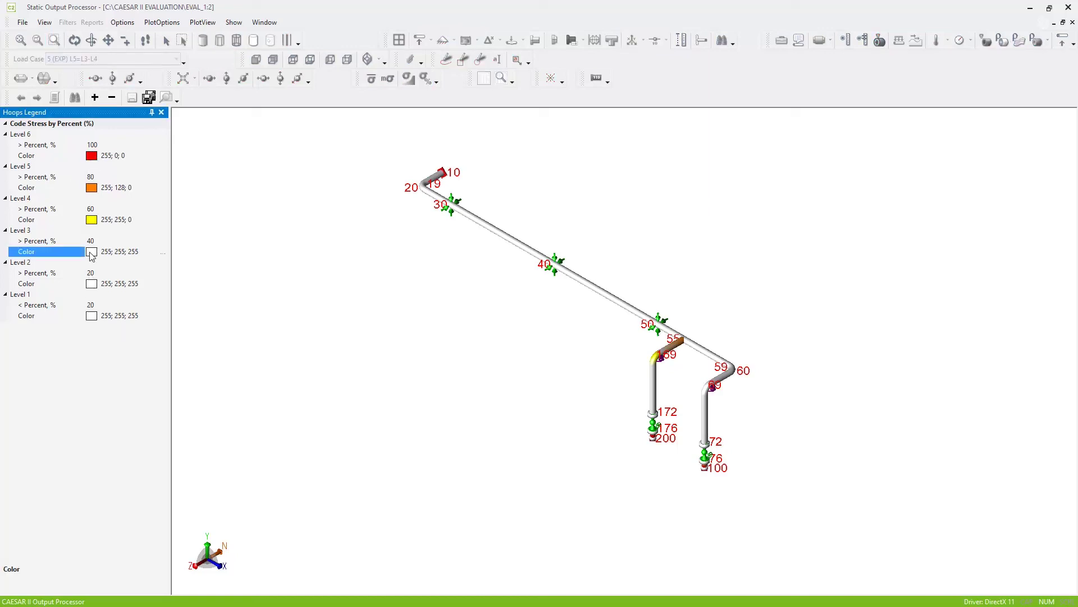
click(162, 253)
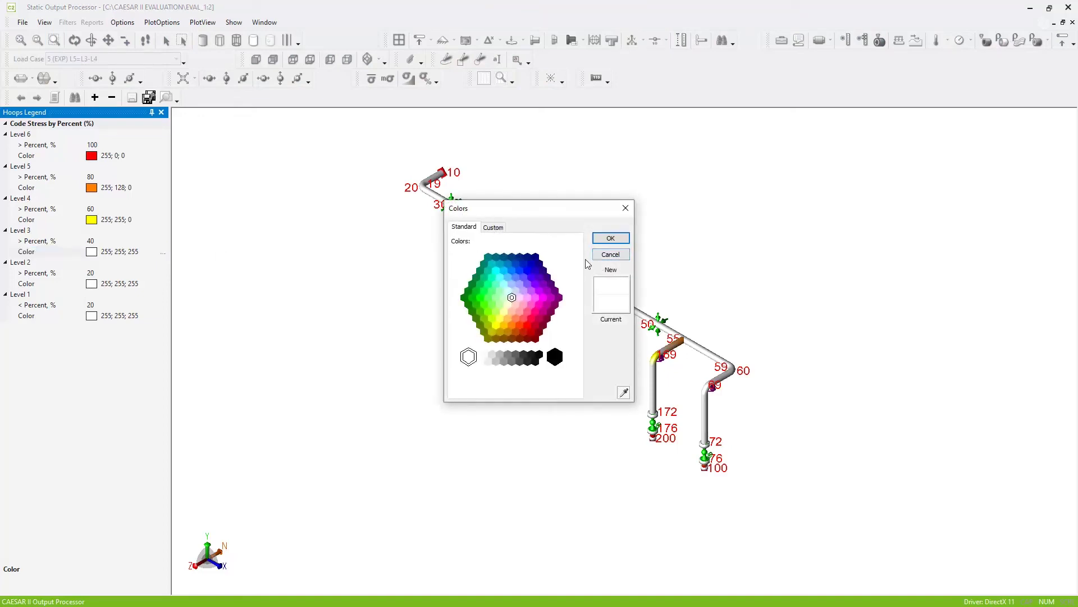
click(618, 254)
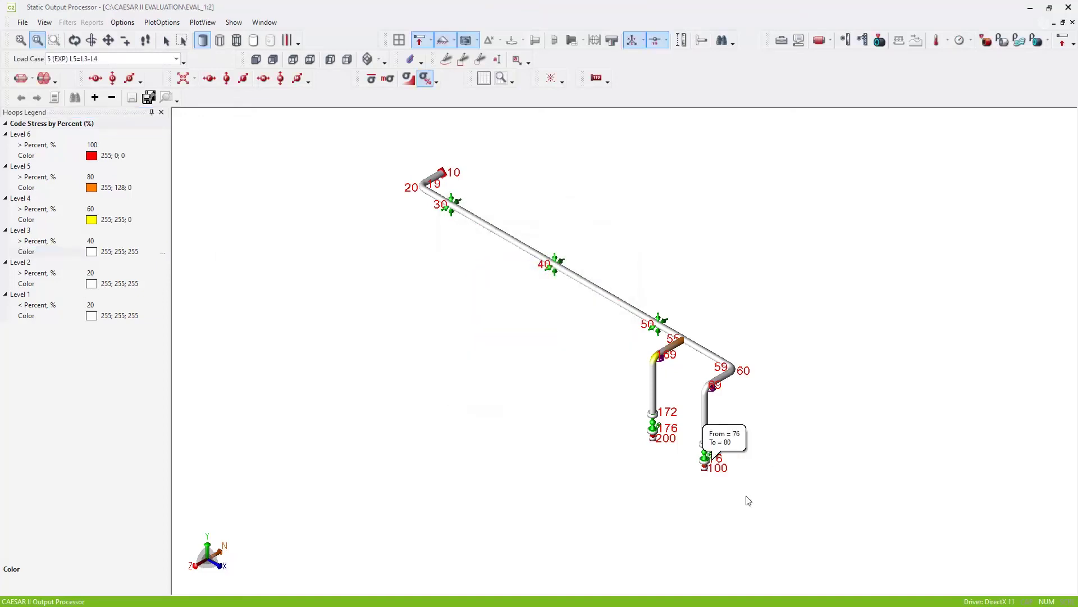
scroll(749, 501, up, 5)
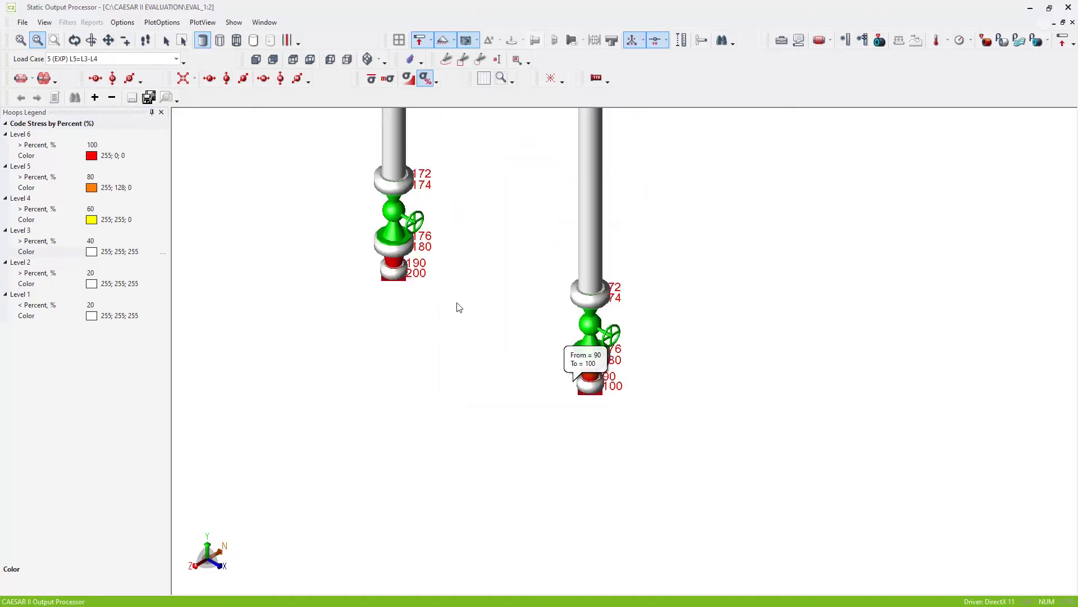
middle_drag(459, 308, 481, 333)
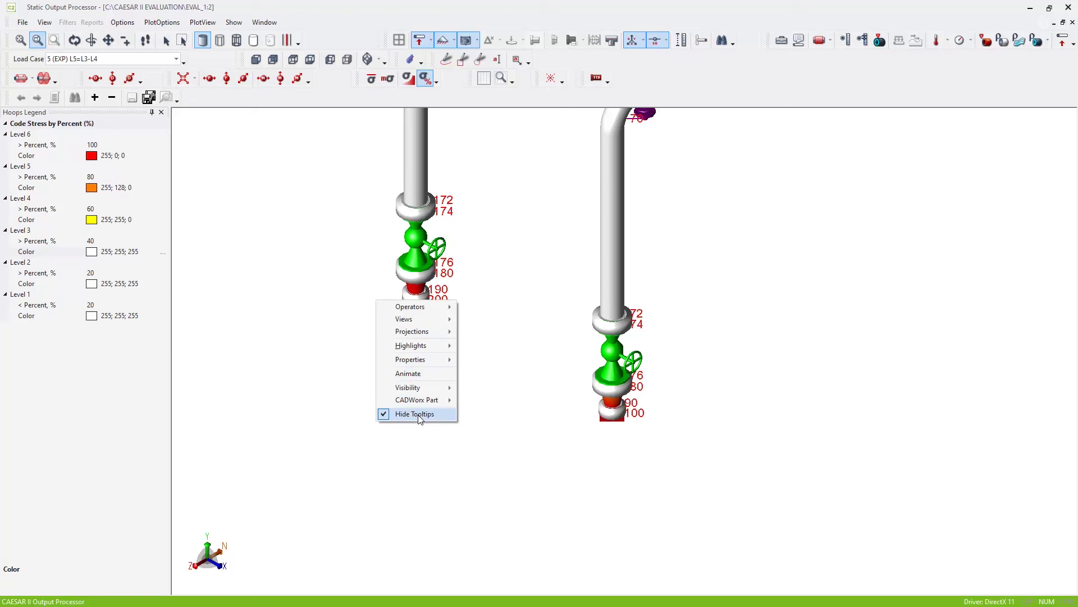
- Turn off element tooltips and fit the whole pipe model in view
click(419, 416)
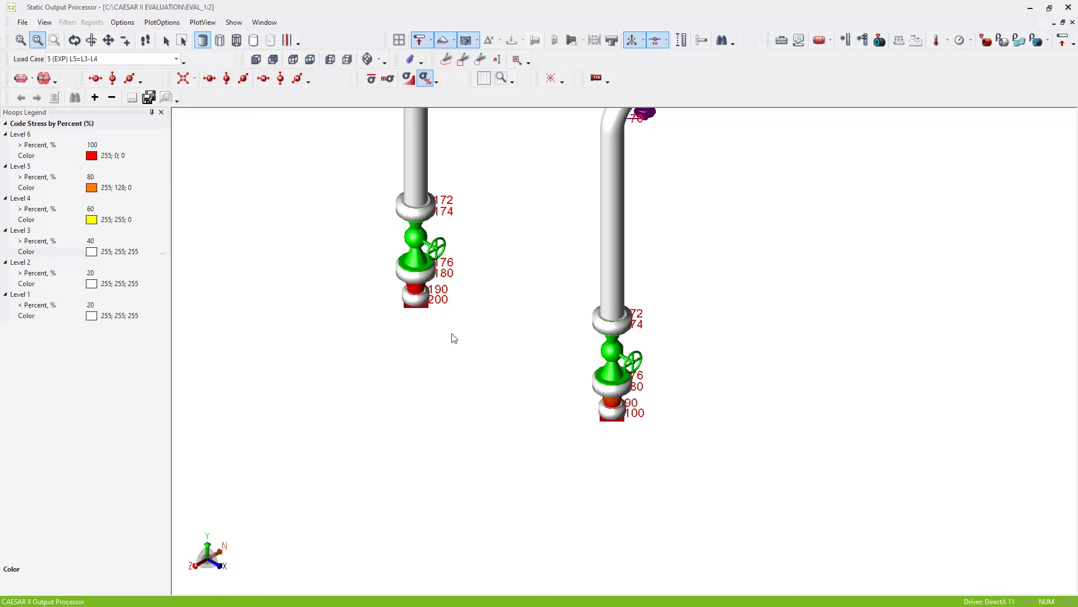
scroll(449, 337, up, 2)
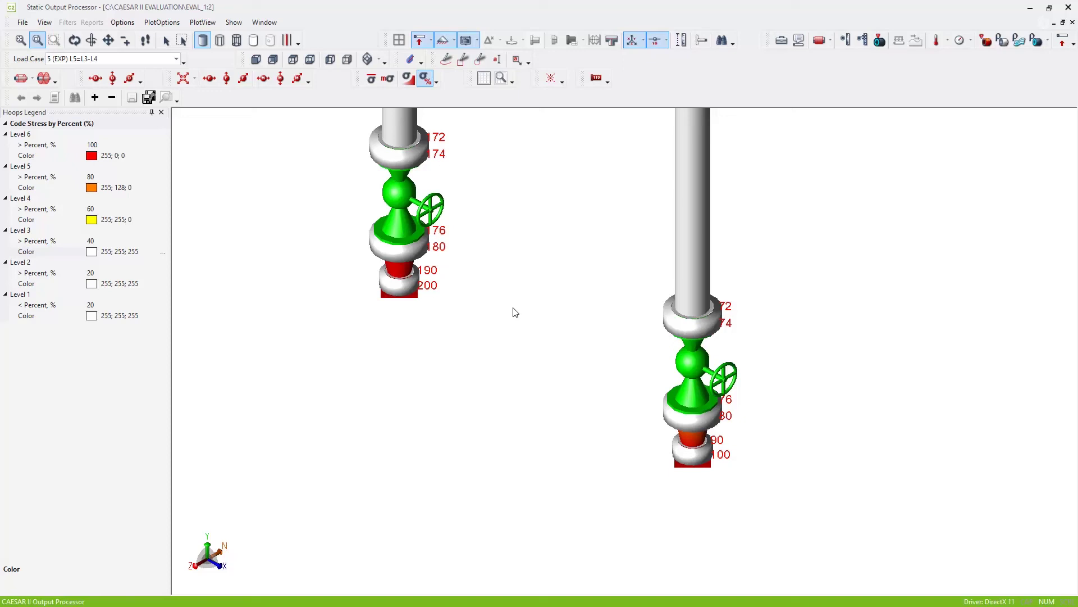
key(Home)
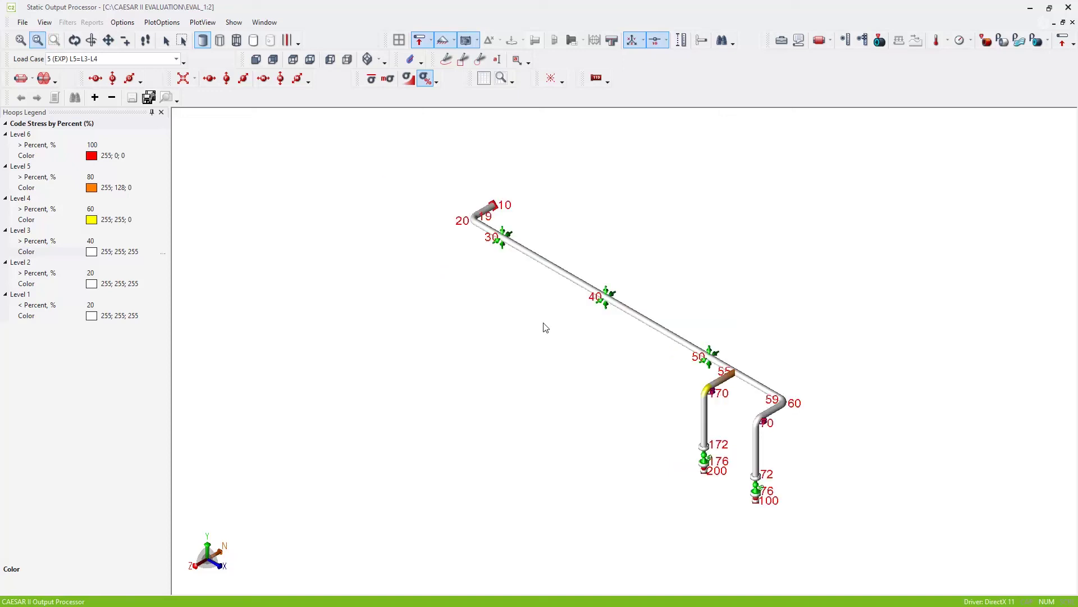
- Bring nodes 10, 19 and 20 into view and overlay the deflected shape
scroll(599, 360, up, 2)
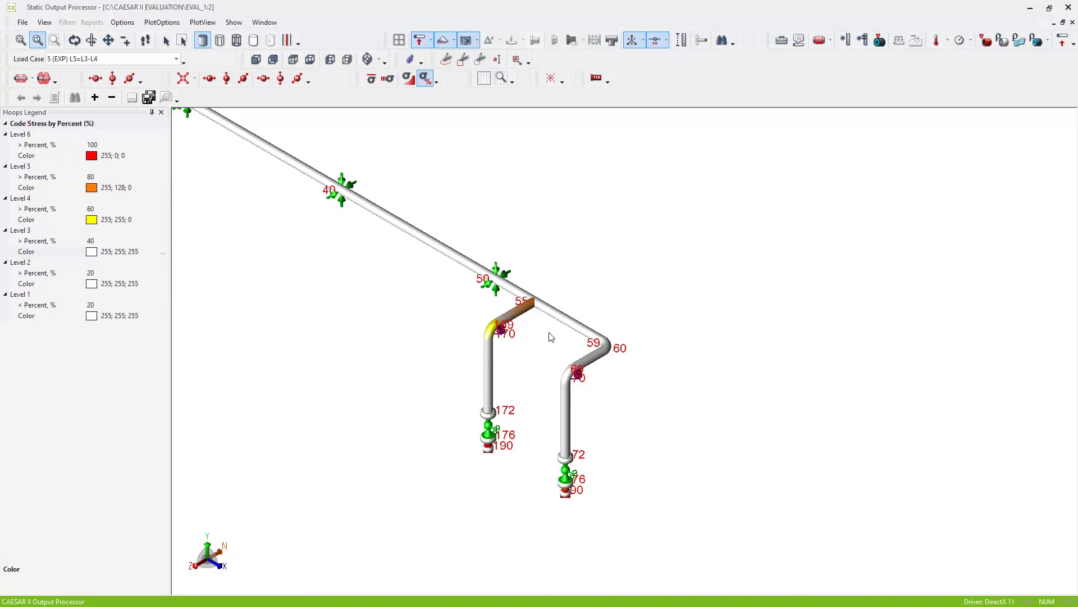
middle_drag(336, 293, 408, 314)
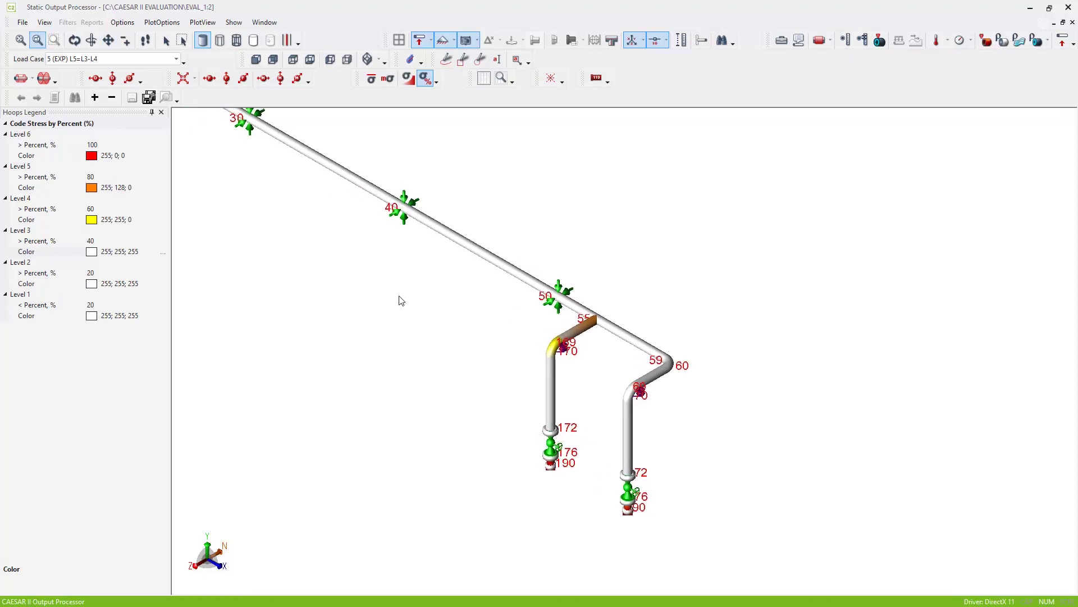
scroll(399, 298, down, 1)
middle_drag(400, 298, 449, 325)
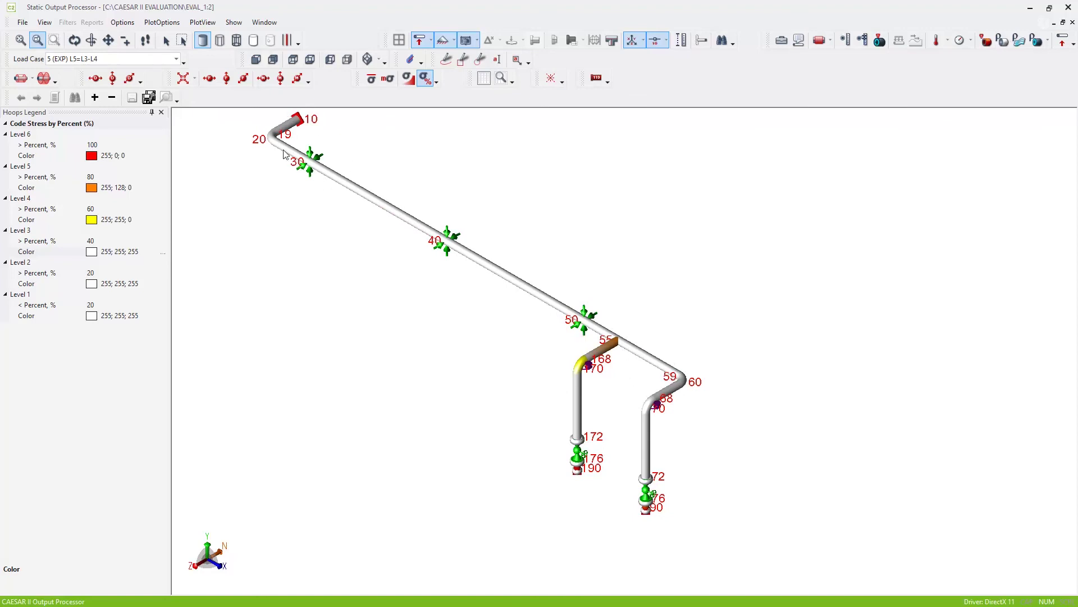
click(22, 79)
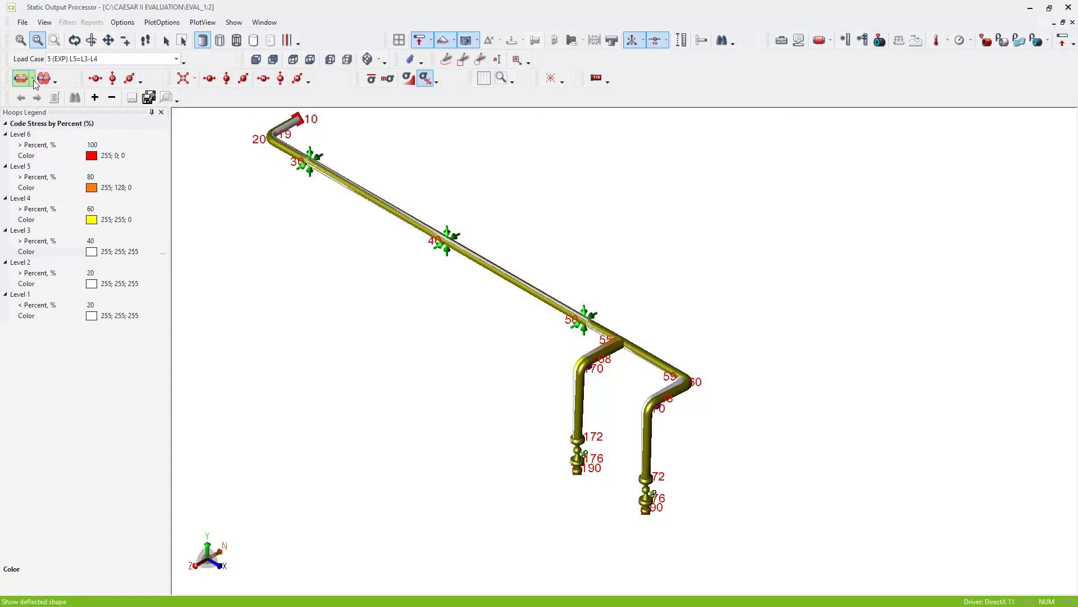
- Set the deflection scale factor to 25 and reframe the view to show the whole line
click(34, 80)
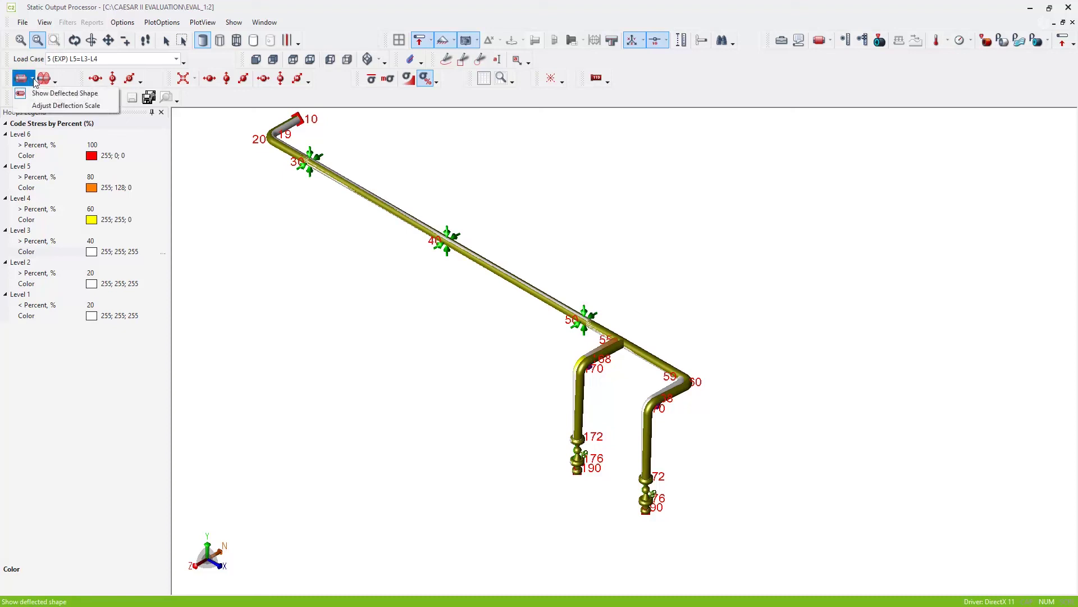
click(84, 106)
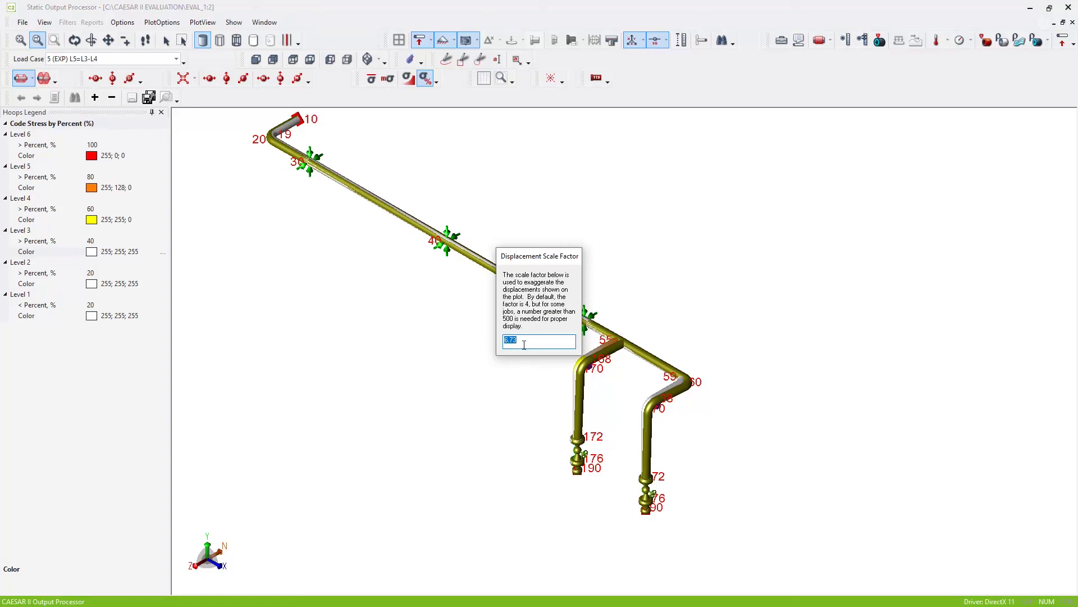
text(25)
key(Return)
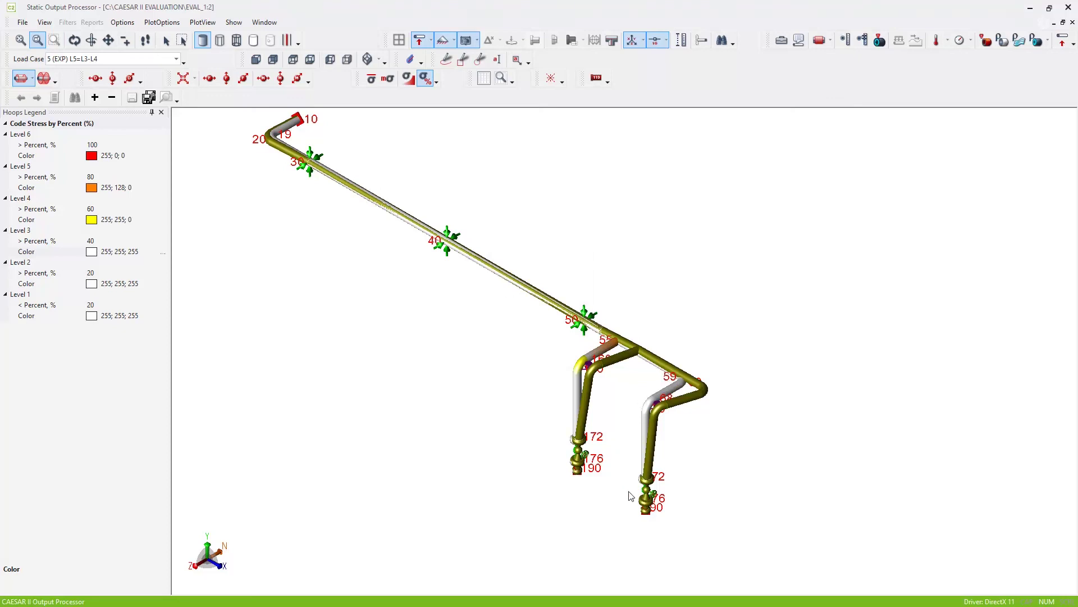
middle_drag(683, 505, 690, 444)
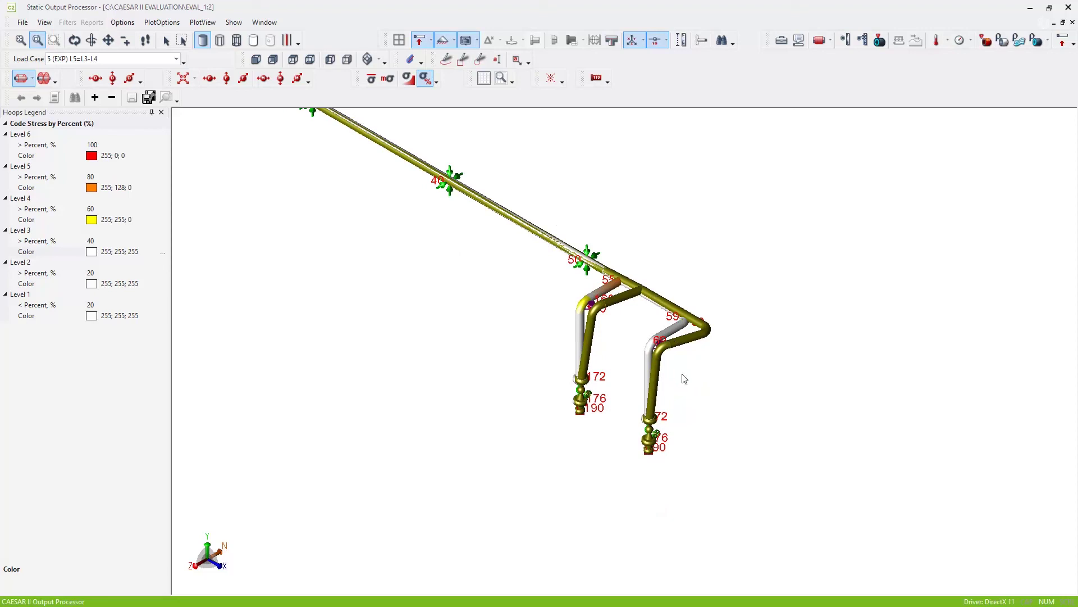
scroll(681, 378, up, 2)
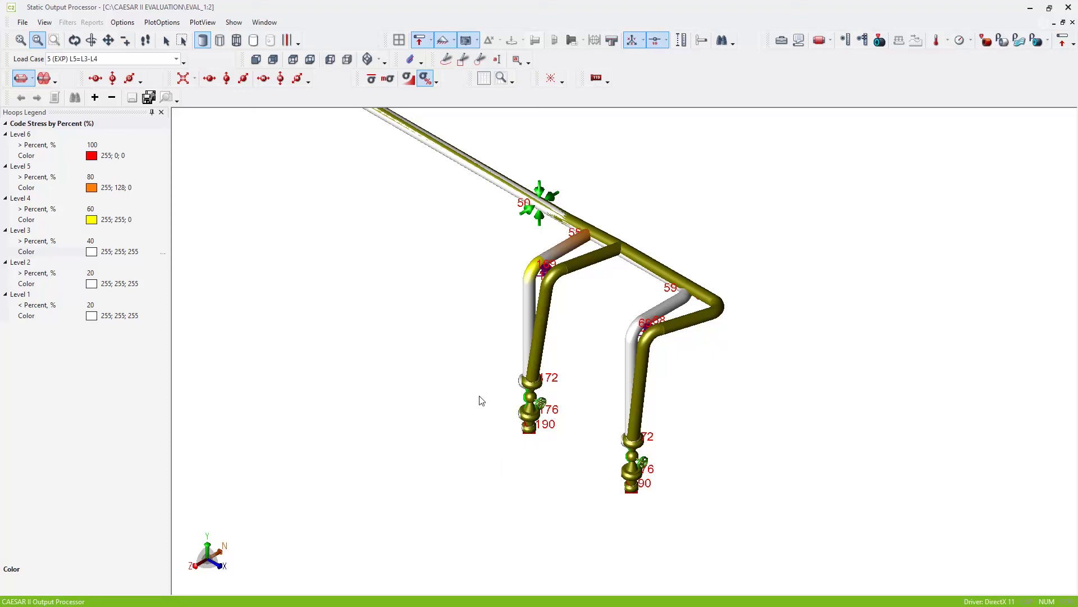
key(p)
key(z)
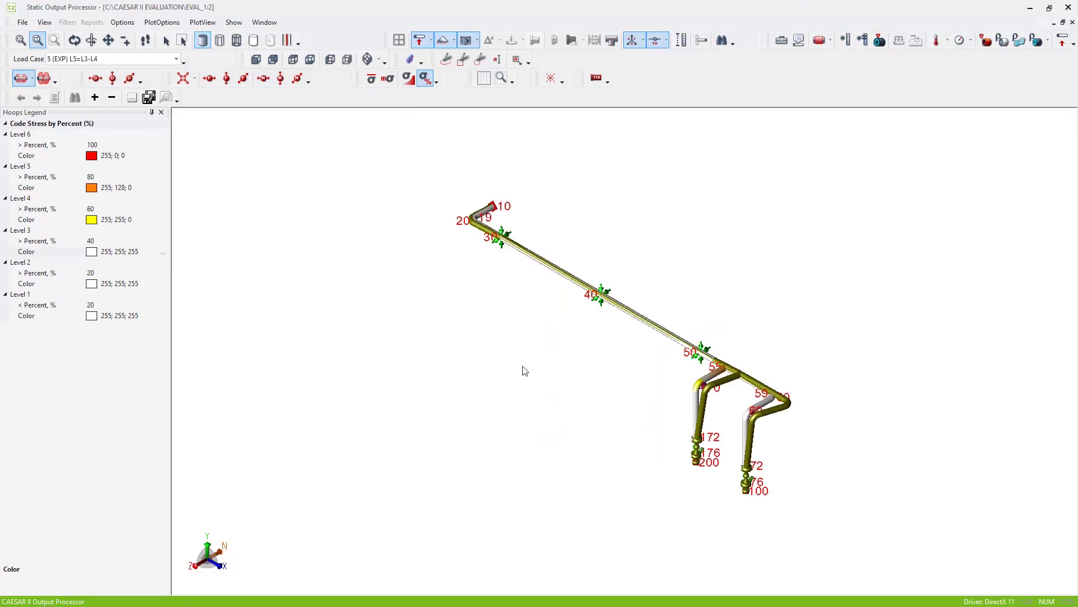